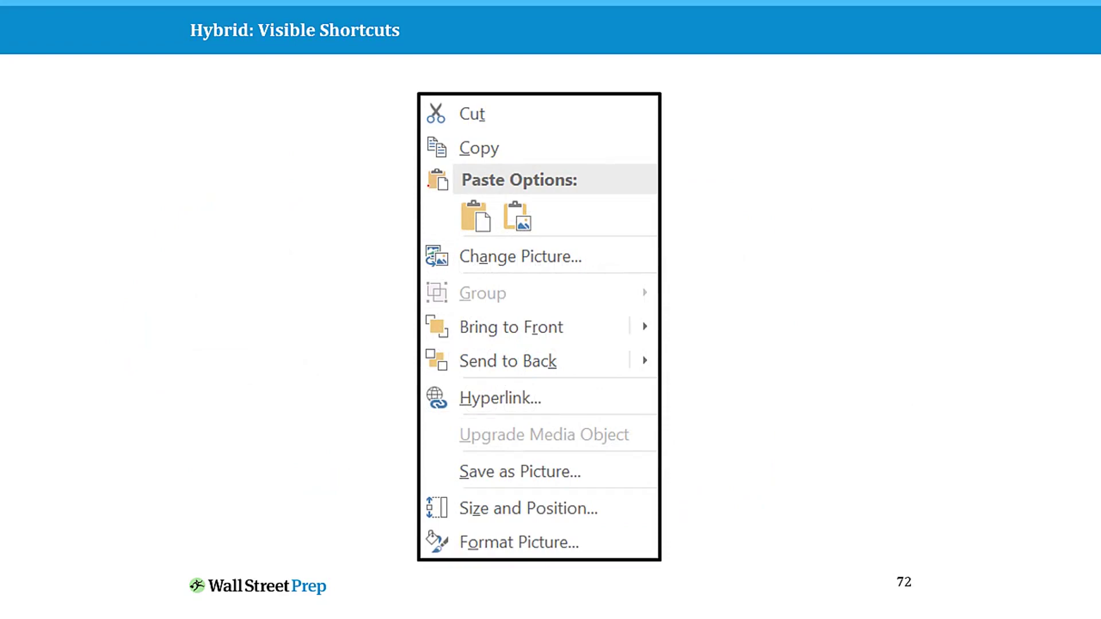
pyautogui.press('Right')
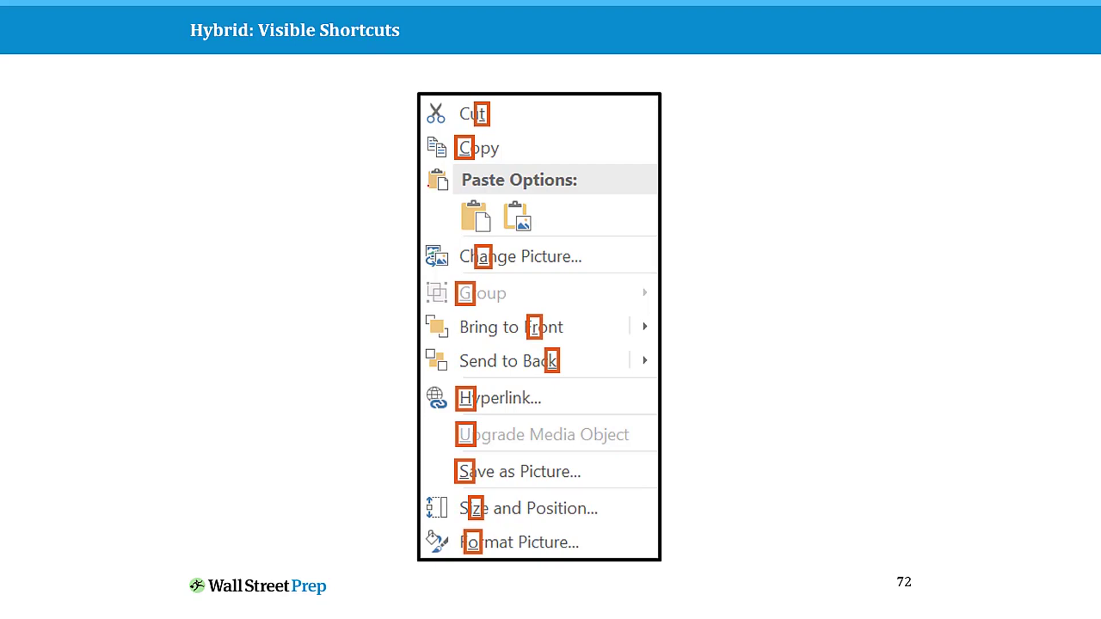
pyautogui.press('Right')
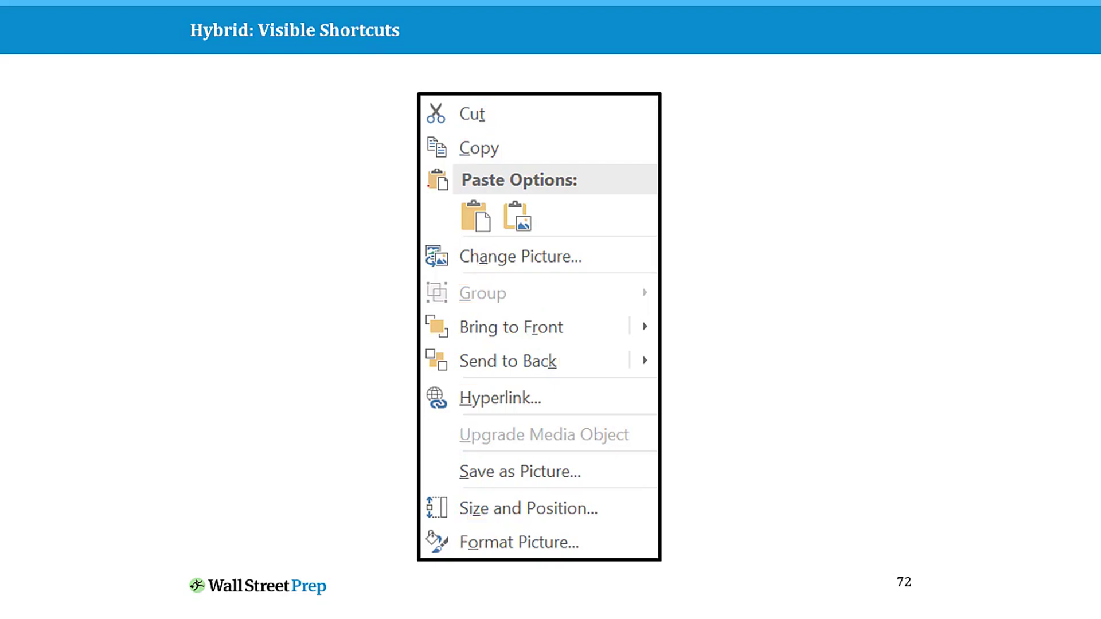
pyautogui.press('Right')
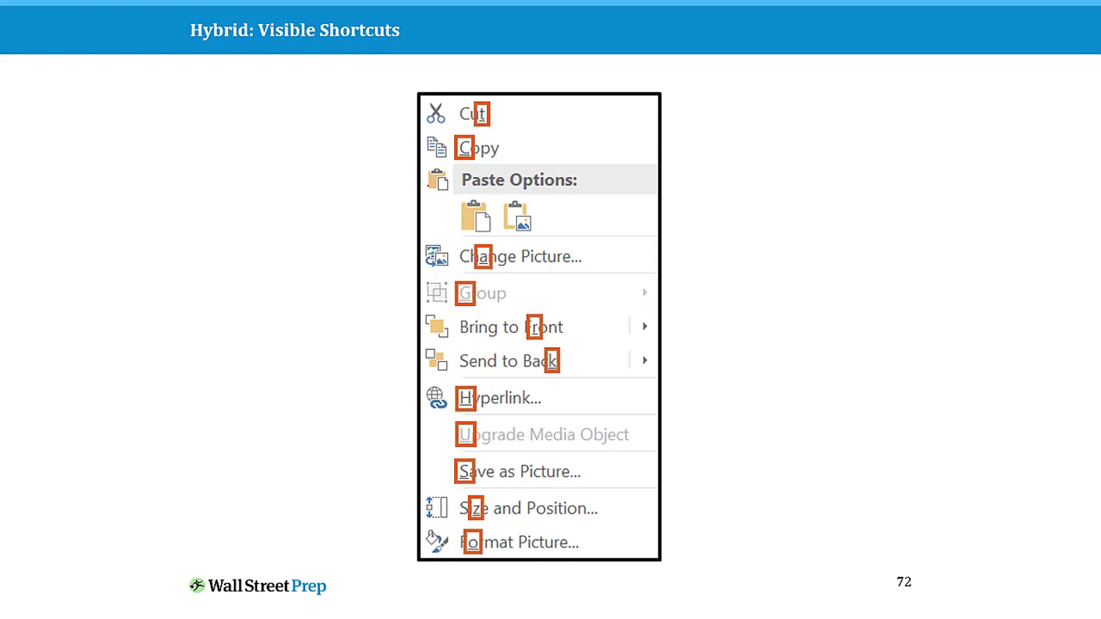
pyautogui.press('Right')
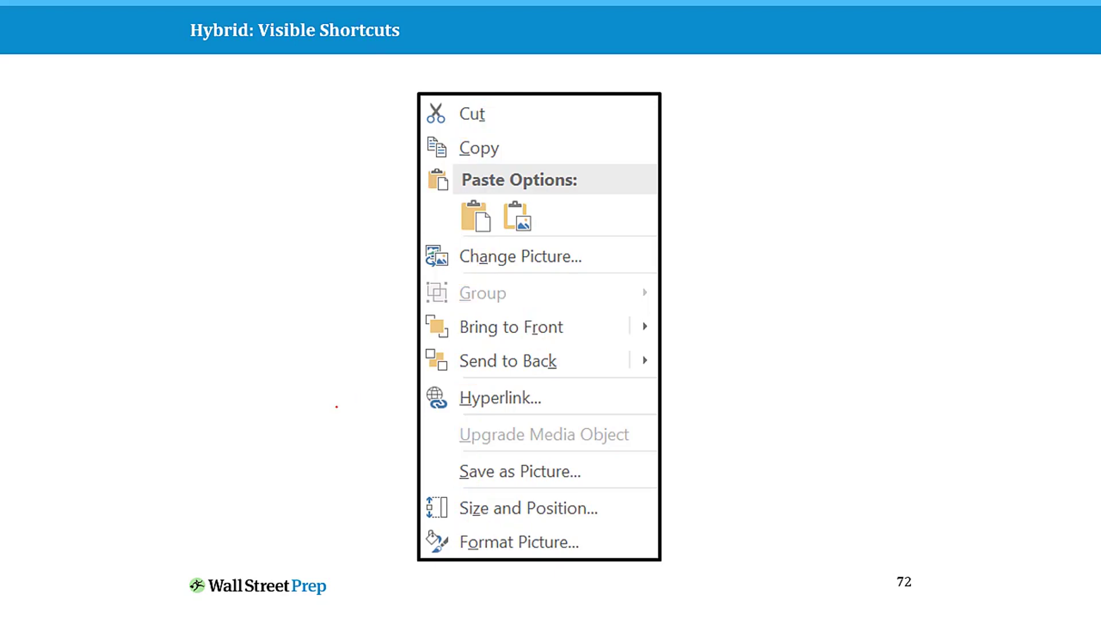
pyautogui.moveTo(327, 411)
pyautogui.mouseDown()
pyautogui.moveTo(404, 373)
pyautogui.moveTo(394, 411)
pyautogui.mouseUp()
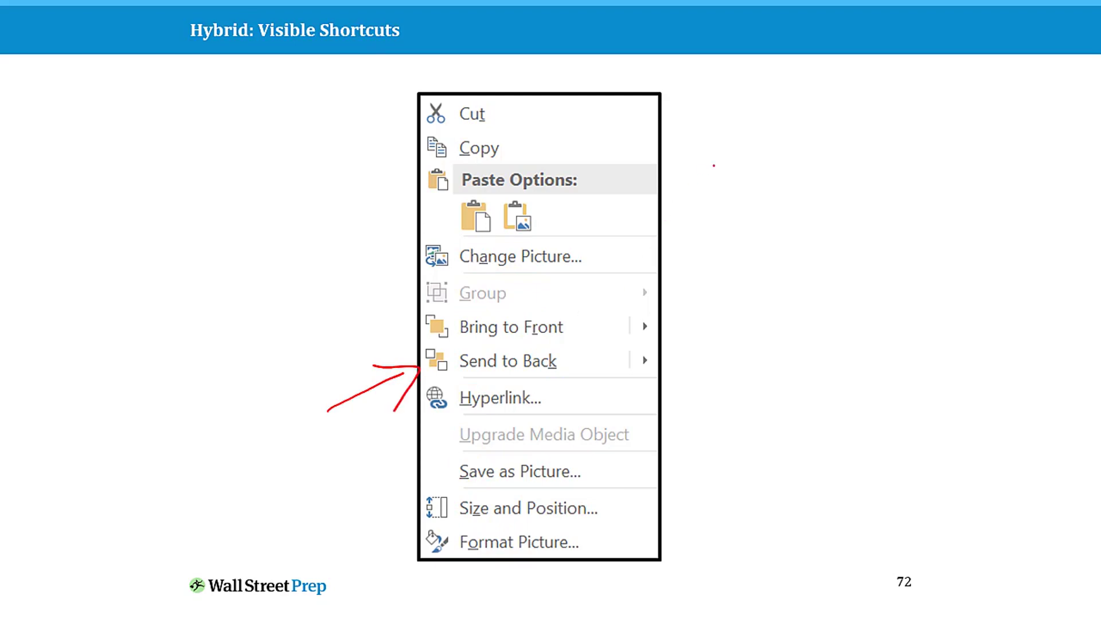
pyautogui.moveTo(714, 166); pyautogui.dragTo(628, 233)
pyautogui.moveTo(634, 195); pyautogui.dragTo(672, 238)
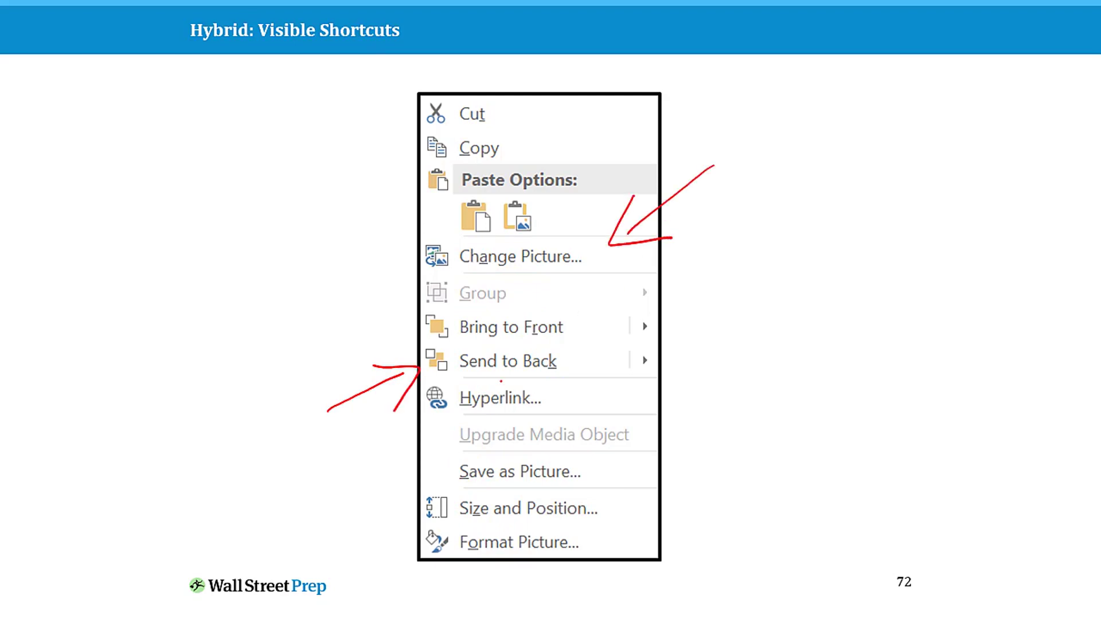
pyautogui.moveTo(702, 477)
pyautogui.mouseDown()
pyautogui.moveTo(573, 397)
pyautogui.moveTo(637, 417)
pyautogui.mouseUp()
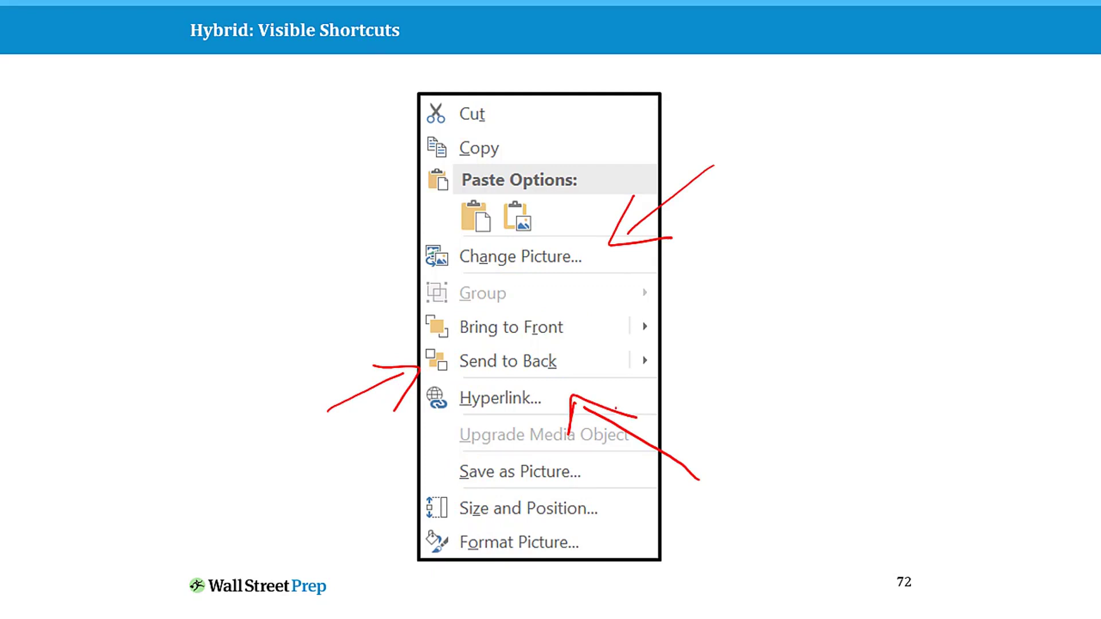
pyautogui.press('e')
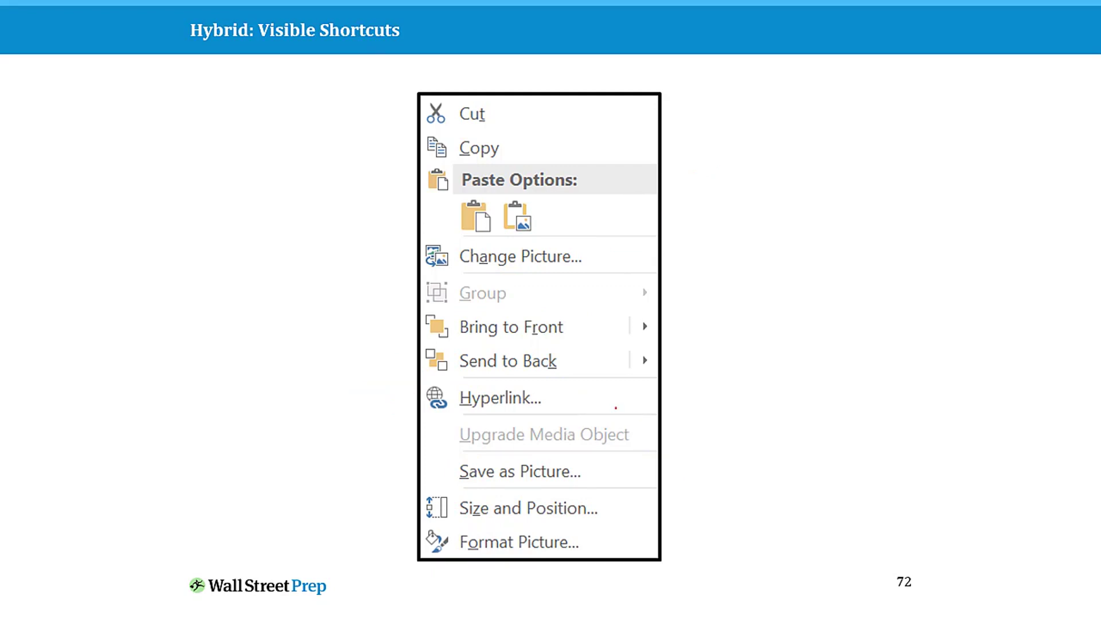
pyautogui.press('Right')
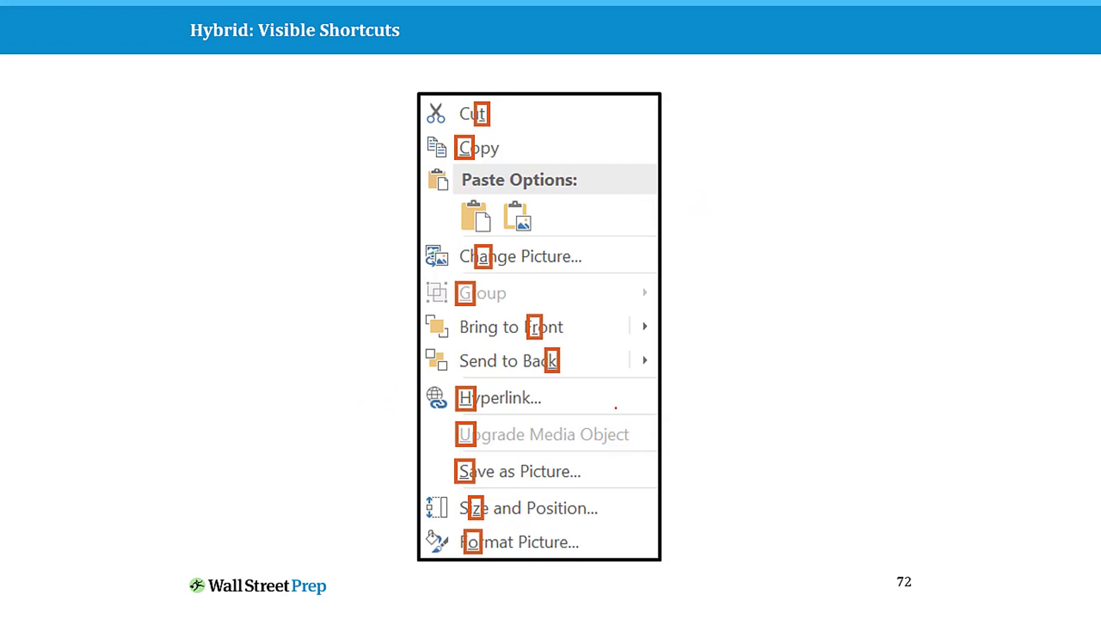
pyautogui.press('Right')
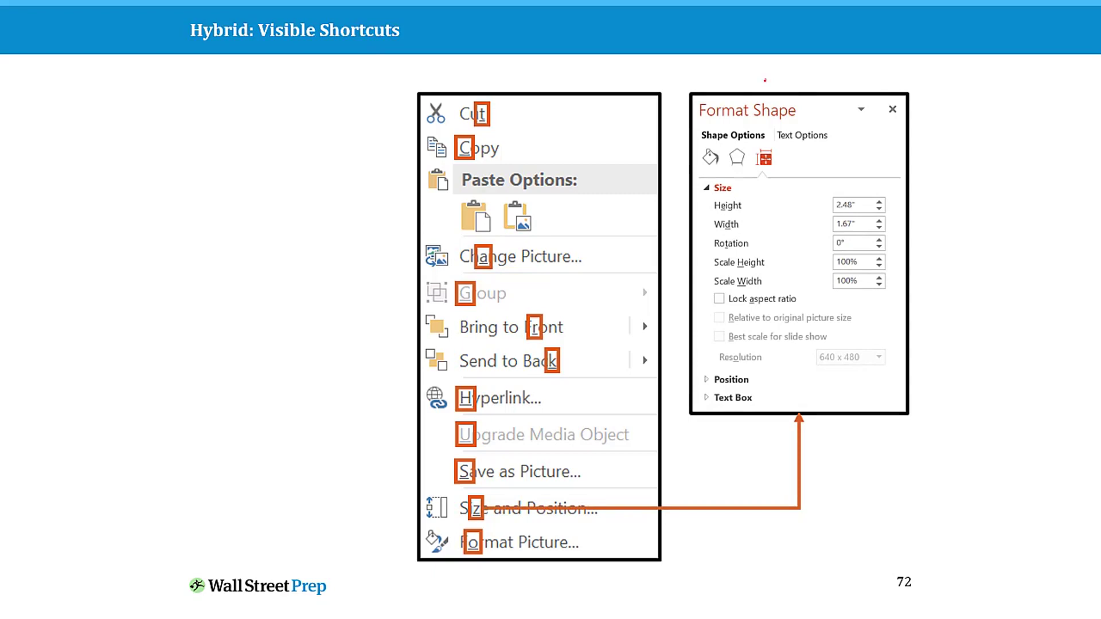
pyautogui.moveTo(765, 80)
pyautogui.mouseDown()
pyautogui.moveTo(656, 123)
pyautogui.moveTo(715, 460)
pyautogui.moveTo(903, 441)
pyautogui.moveTo(935, 209)
pyautogui.moveTo(889, 67)
pyautogui.moveTo(751, 85)
pyautogui.mouseUp()
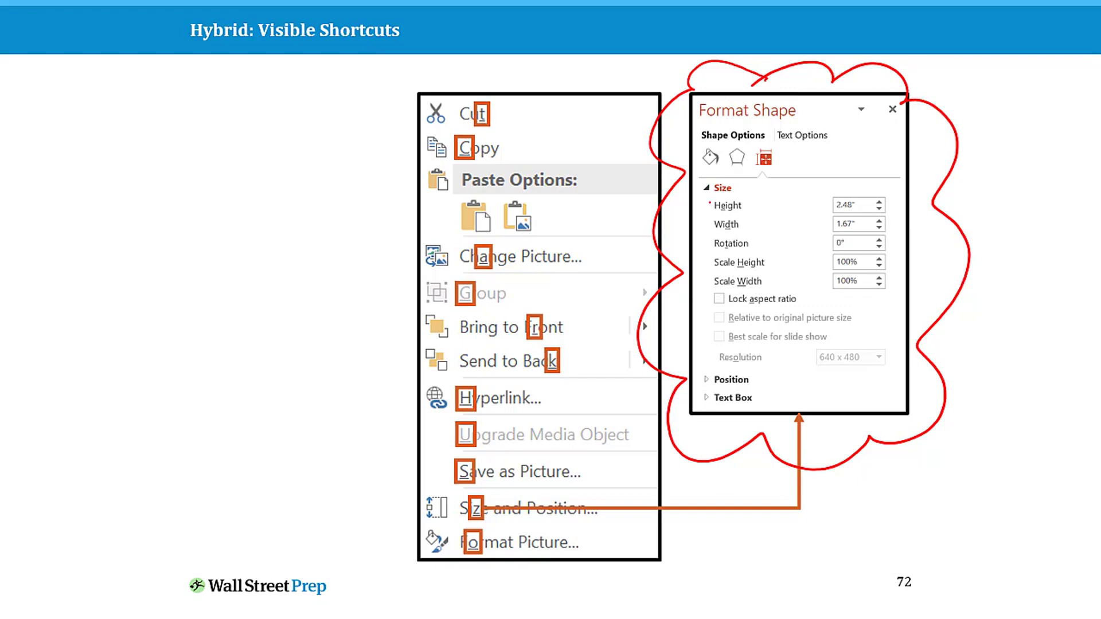
pyautogui.moveTo(702, 188)
pyautogui.mouseDown()
pyautogui.moveTo(699, 241)
pyautogui.moveTo(801, 270)
pyautogui.moveTo(894, 183)
pyautogui.moveTo(686, 190)
pyautogui.mouseUp()
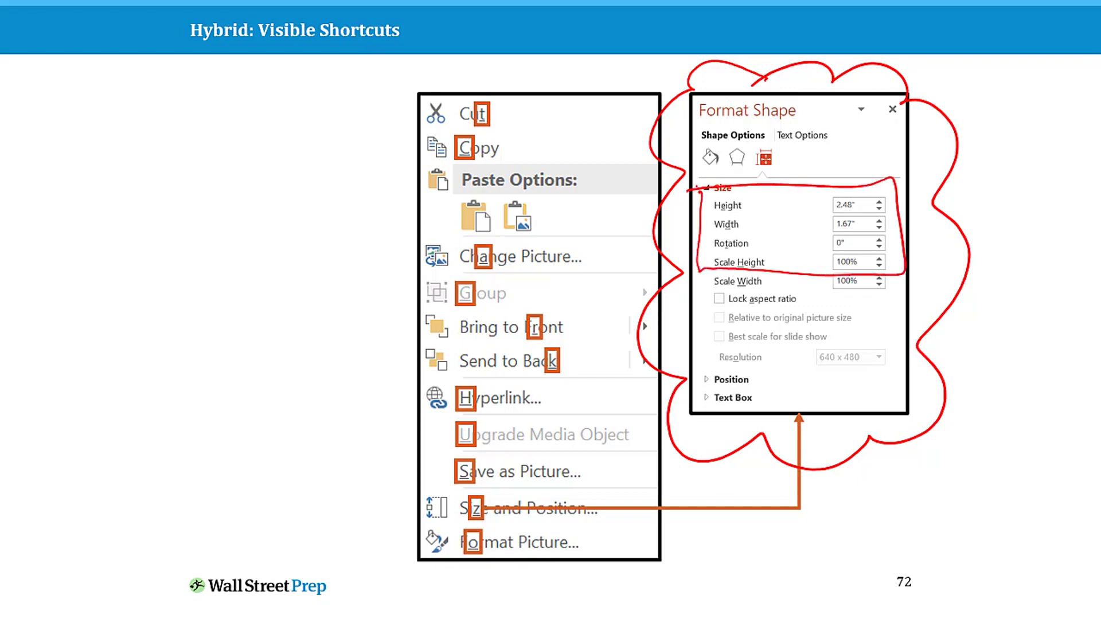
pyautogui.moveTo(732, 290)
pyautogui.mouseDown()
pyautogui.moveTo(710, 305)
pyautogui.moveTo(728, 316)
pyautogui.mouseUp()
pyautogui.press('e')
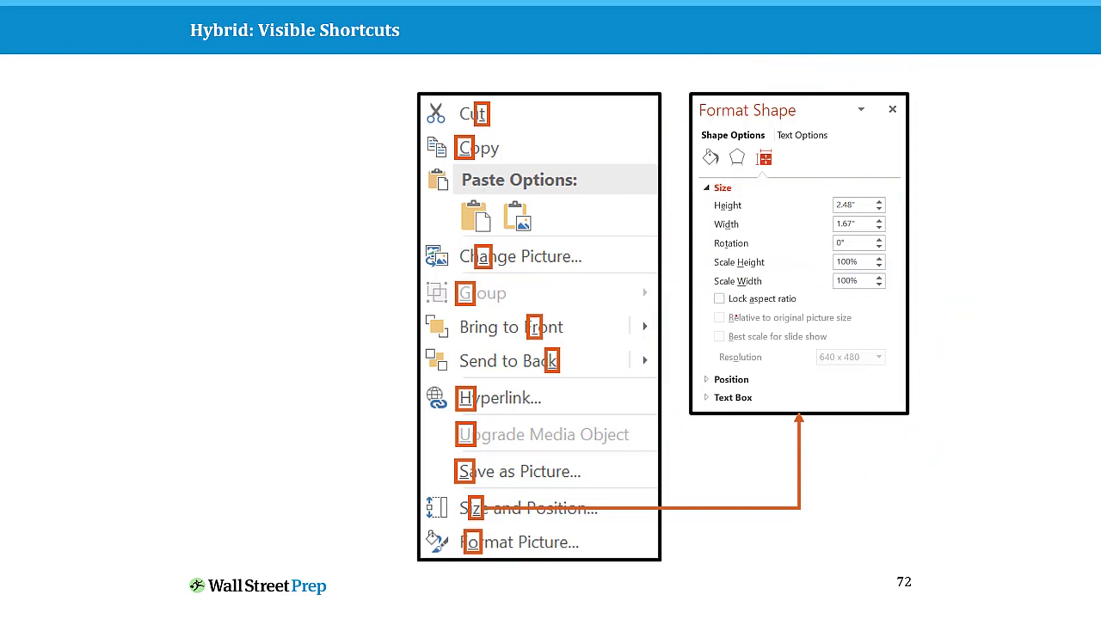
pyautogui.press('Right')
pyautogui.press('Right')
pyautogui.press('Right')
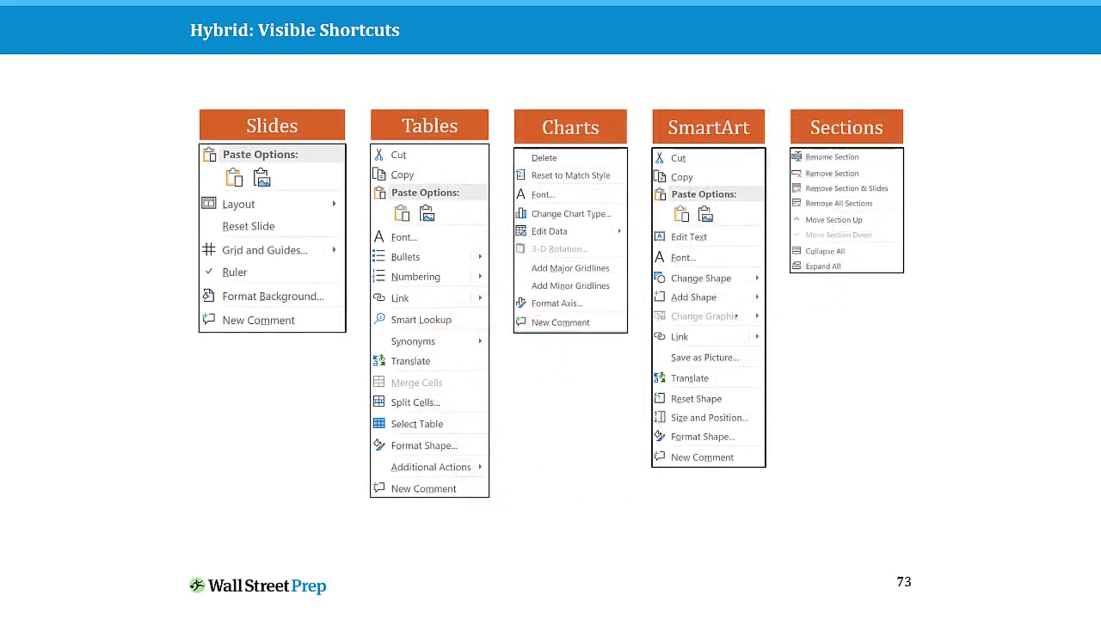
pyautogui.moveTo(292, 96); pyautogui.dragTo(339, 67)
pyautogui.moveTo(417, 80); pyautogui.dragTo(458, 59)
pyautogui.moveTo(560, 80); pyautogui.dragTo(611, 53)
pyautogui.moveTo(699, 80)
pyautogui.mouseDown()
pyautogui.moveTo(708, 101)
pyautogui.moveTo(743, 74)
pyautogui.mouseUp()
pyautogui.moveTo(810, 72); pyautogui.dragTo(864, 65)
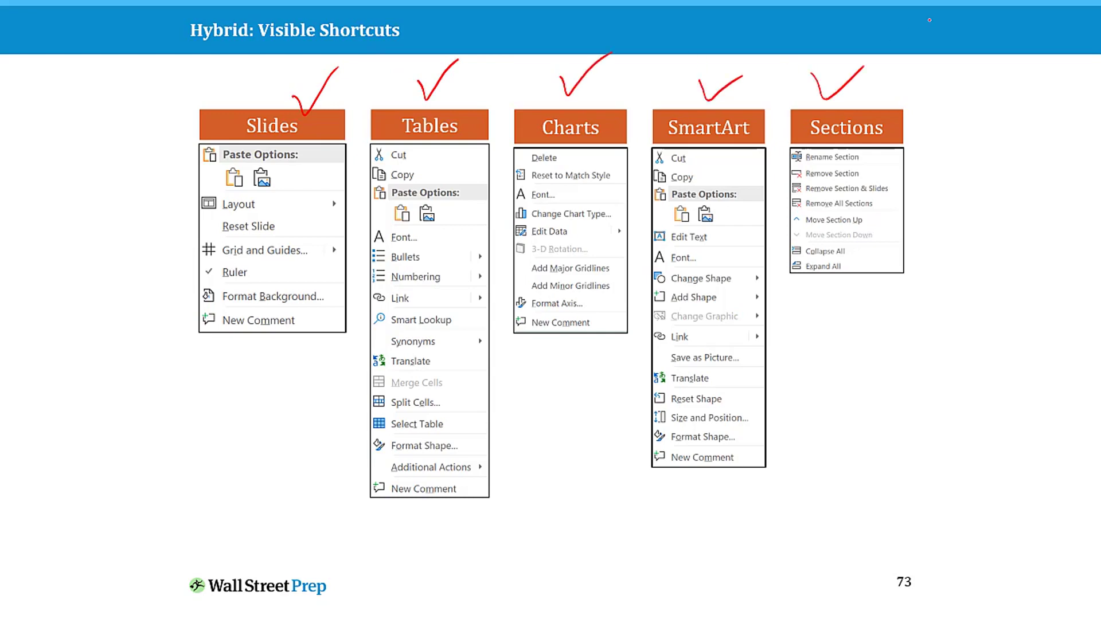
pyautogui.press('e')
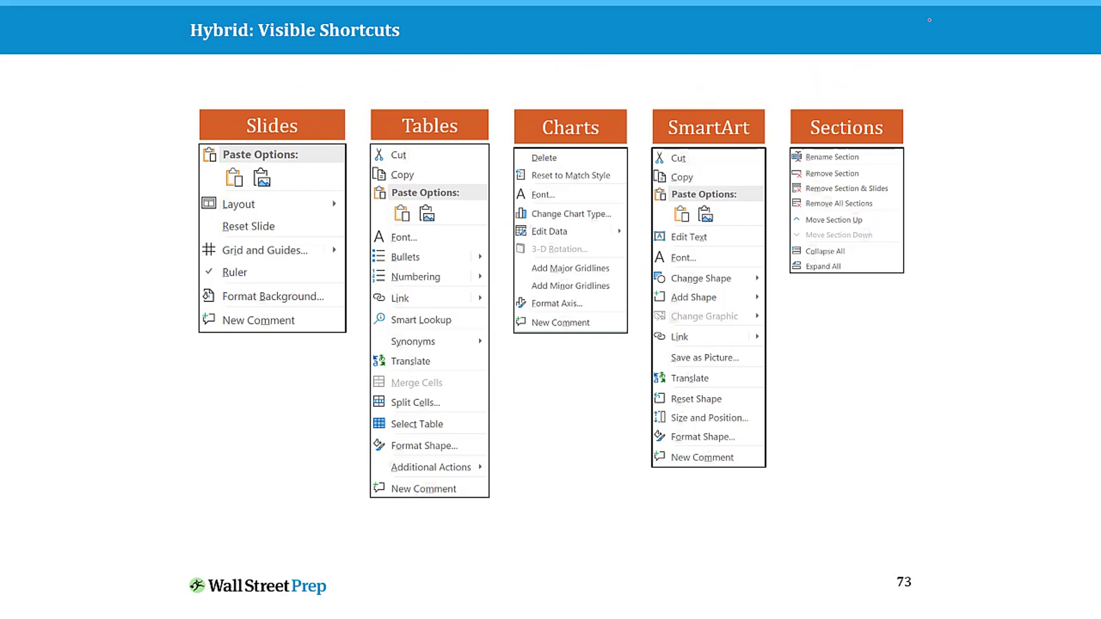
pyautogui.press('Right')
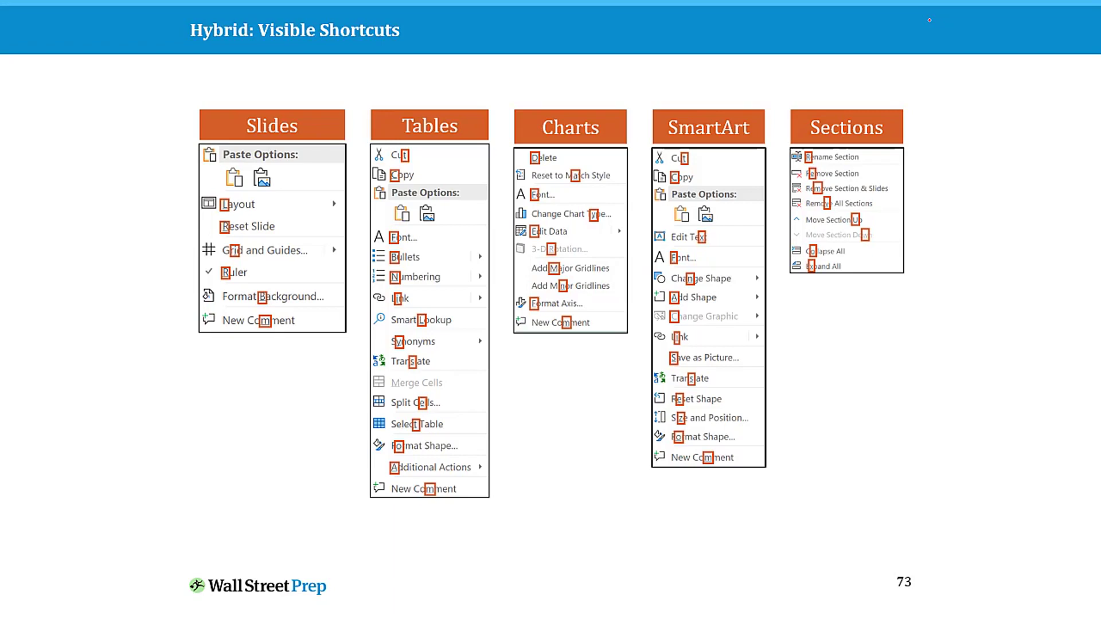
pyautogui.moveTo(138, 254)
pyautogui.mouseDown()
pyautogui.moveTo(210, 221)
pyautogui.moveTo(191, 256)
pyautogui.mouseUp()
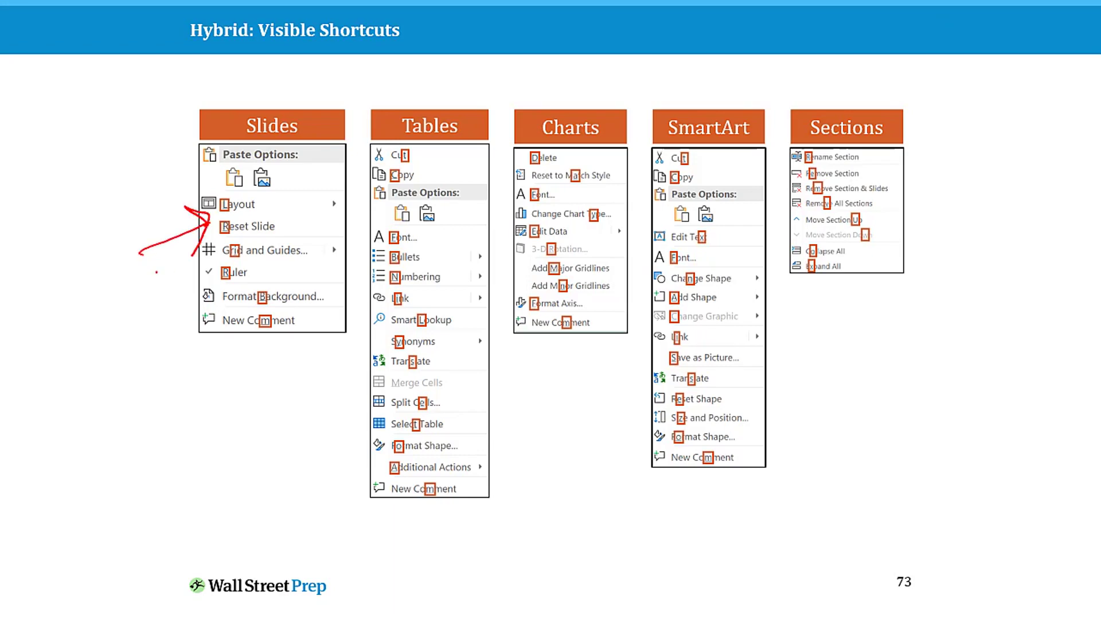
pyautogui.moveTo(313, 518)
pyautogui.mouseDown()
pyautogui.moveTo(360, 492)
pyautogui.moveTo(346, 521)
pyautogui.mouseUp()
pyautogui.moveTo(866, 232)
pyautogui.mouseDown()
pyautogui.moveTo(805, 229)
pyautogui.moveTo(892, 277)
pyautogui.moveTo(877, 254)
pyautogui.mouseUp()
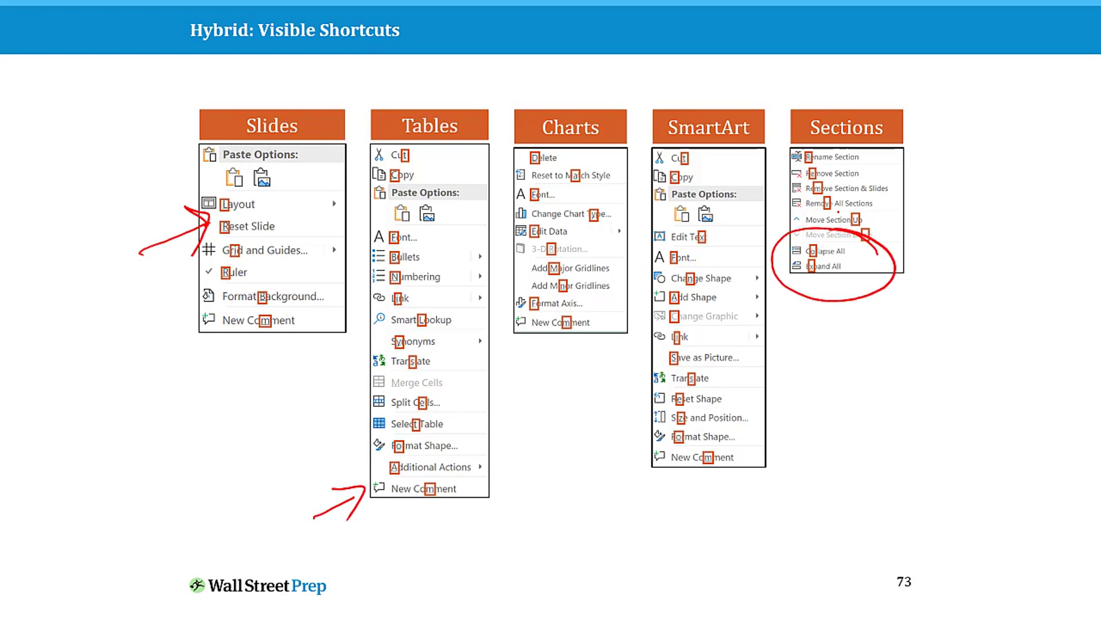
pyautogui.press('e')
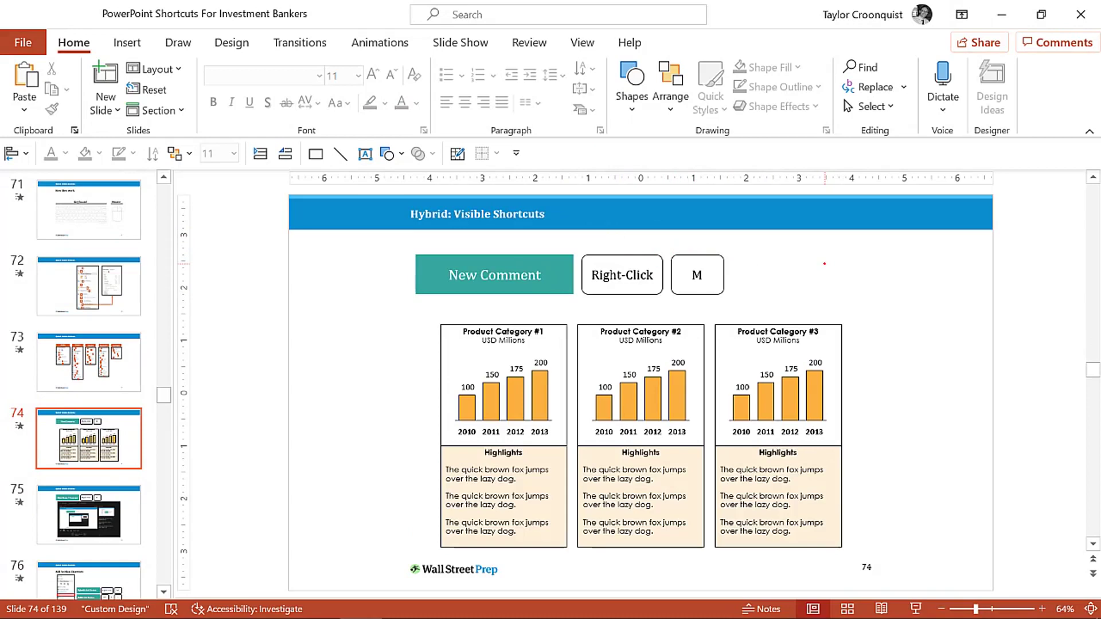
pyautogui.rightClick(823, 264)
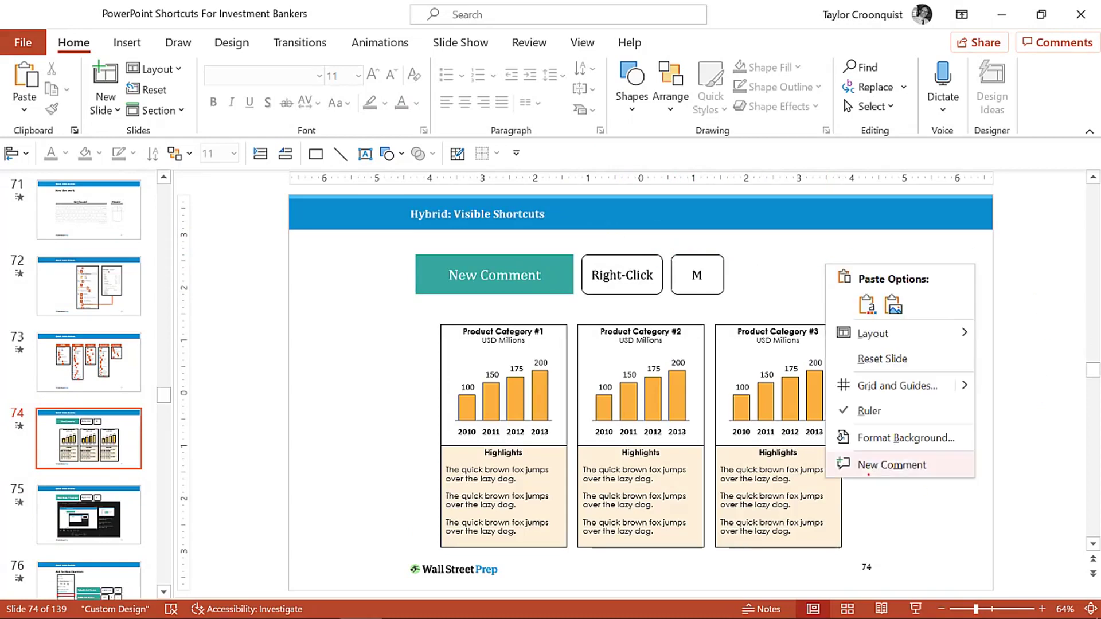
pyautogui.click(891, 465)
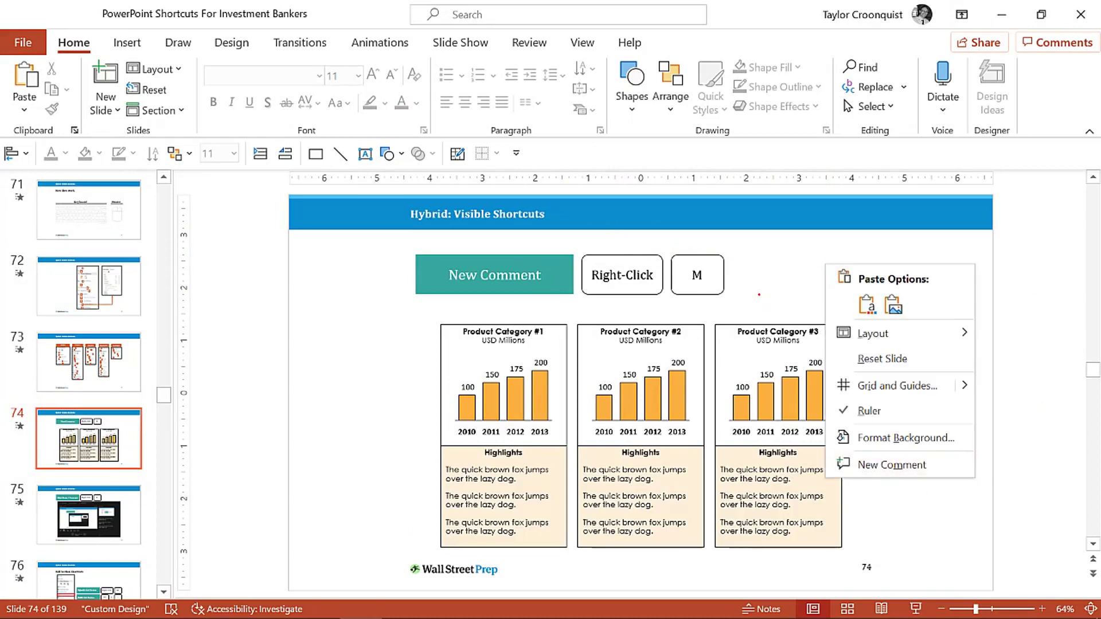
pyautogui.click(127, 43)
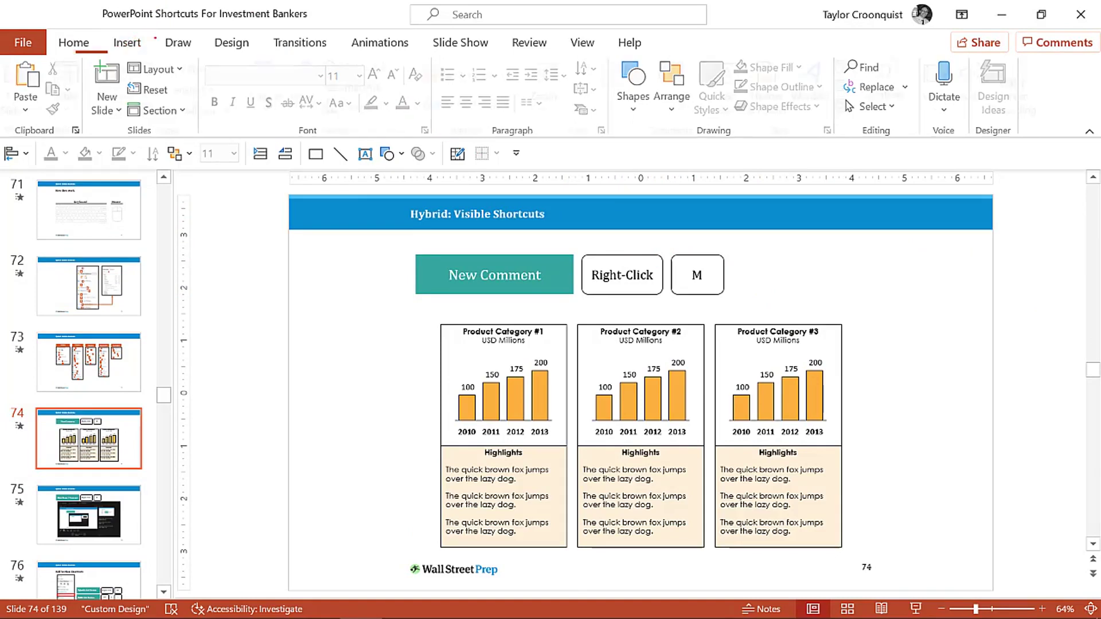
pyautogui.hotkey('alt', 'r')
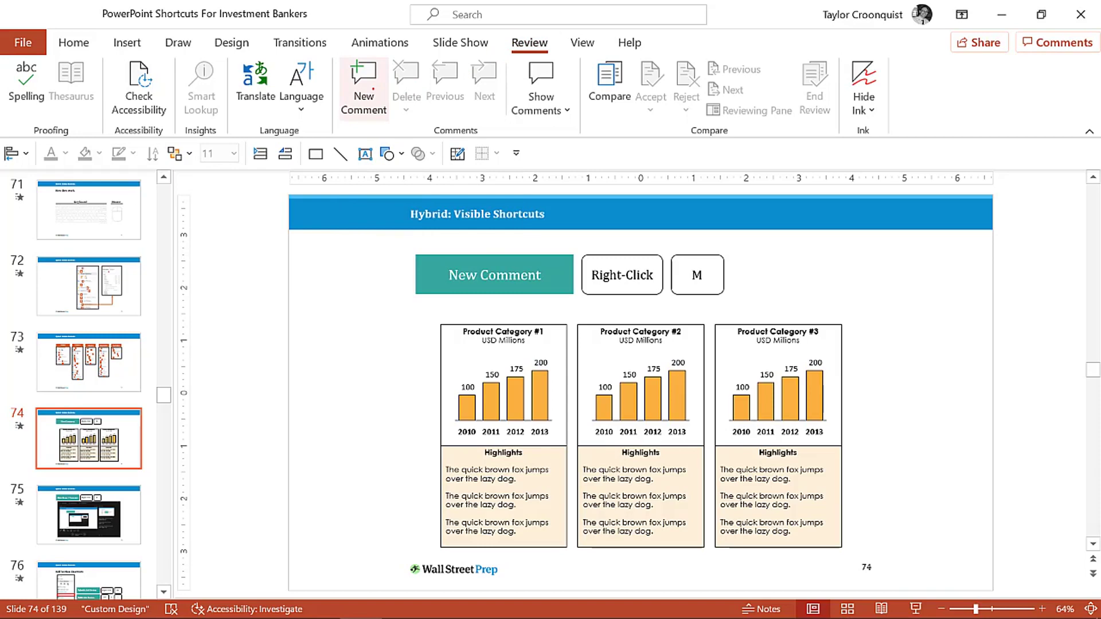
# Add a new comment to slide 74 reading "Change the colors on this slide."
pyautogui.rightClick(916, 288)
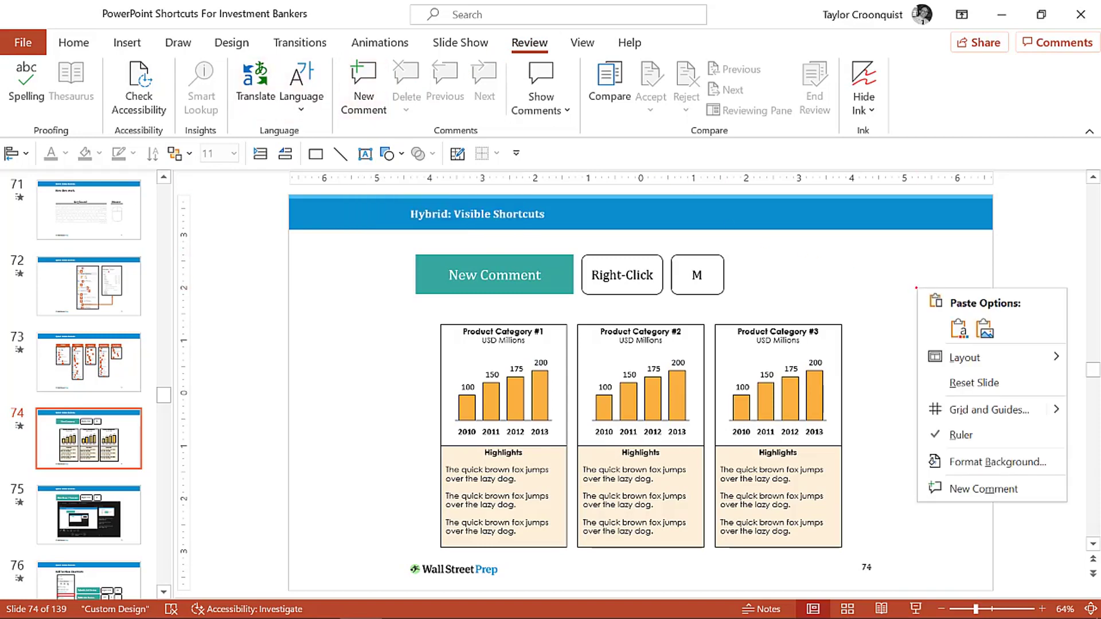
pyautogui.press('m')
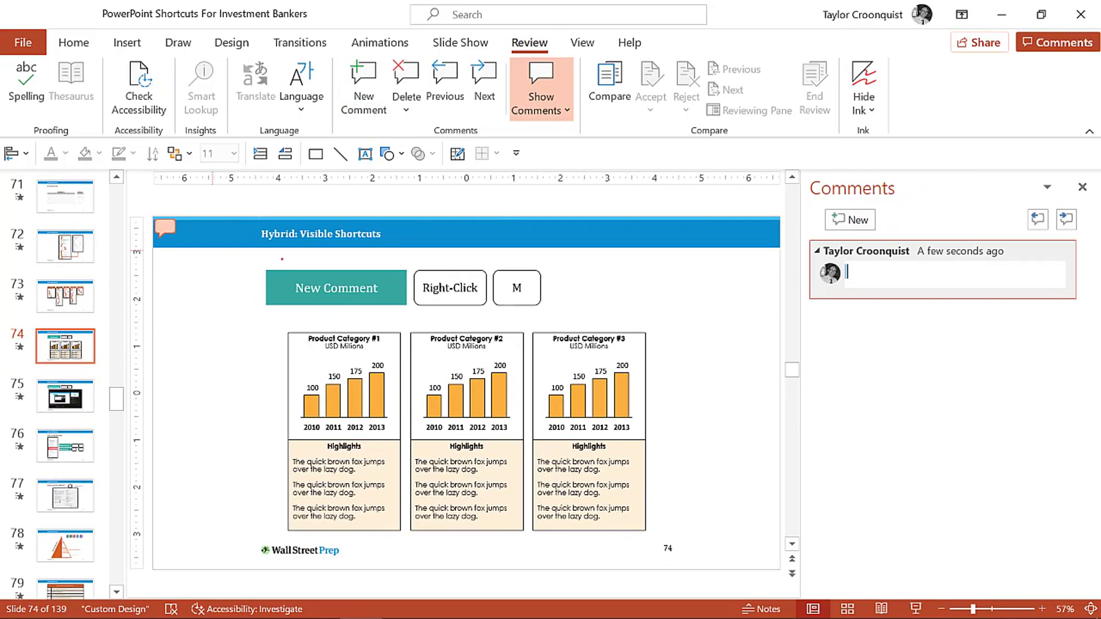
pyautogui.write('H')
pyautogui.press('BackSpace')
pyautogui.write('Change the colo')
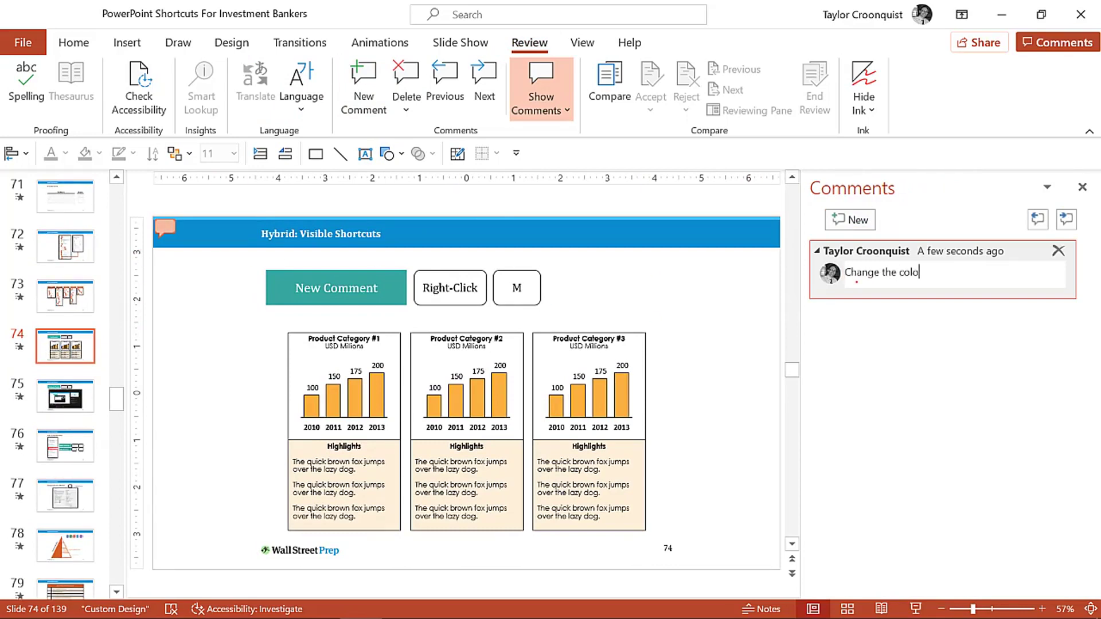
pyautogui.write('rs on this slide.')
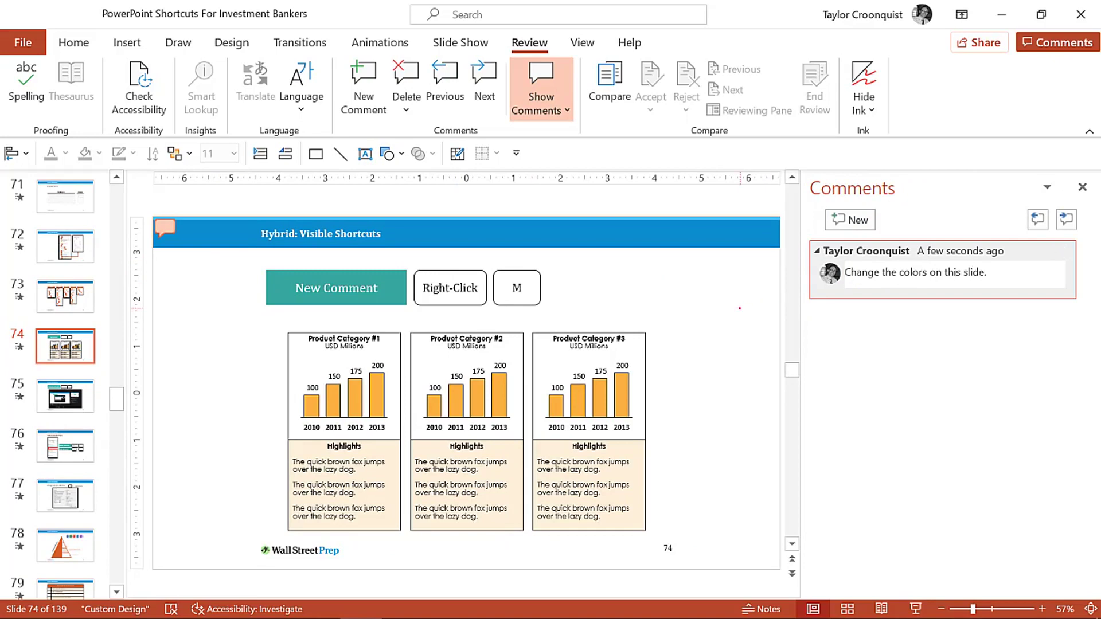
# Add a second, blank comment to the slide itself and a blank comment to the Product Category #2 chart
pyautogui.rightClick(728, 306)
pyautogui.press('m')
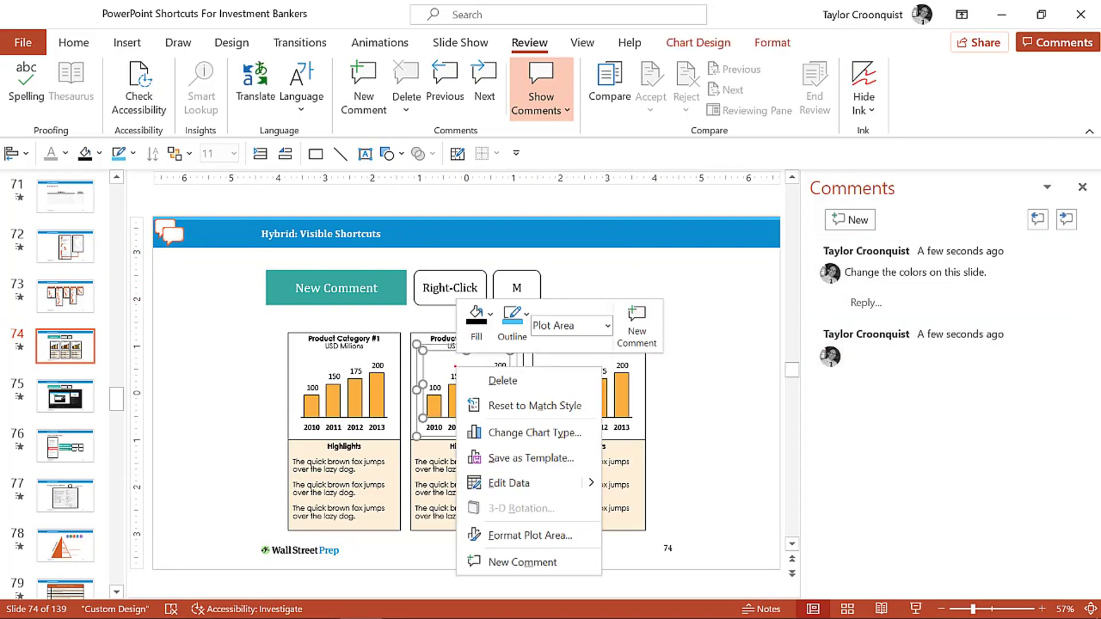
pyautogui.press('m')
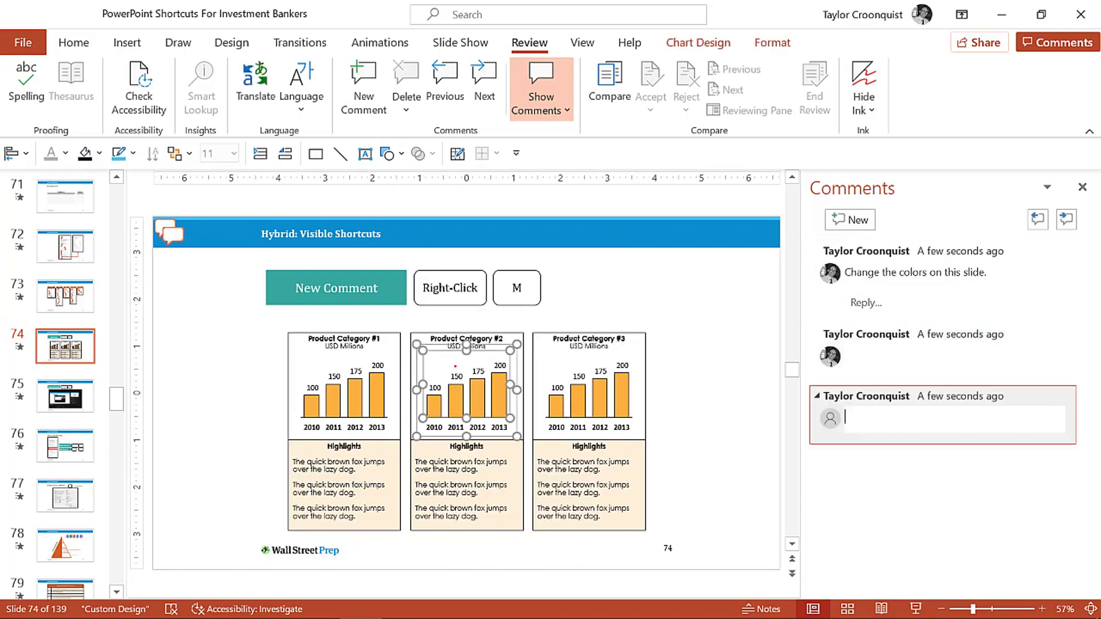
# Add a blank comment to the Highlights text box below the Product Category #3 chart
pyautogui.rightClick(597, 483)
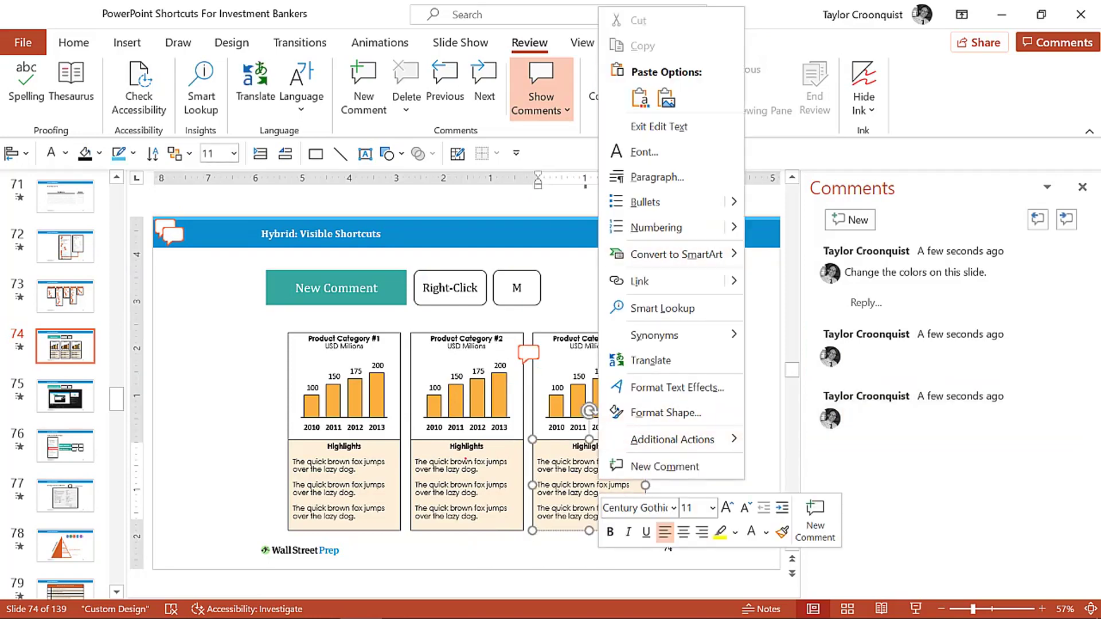
pyautogui.press('Escape')
pyautogui.click(552, 531)
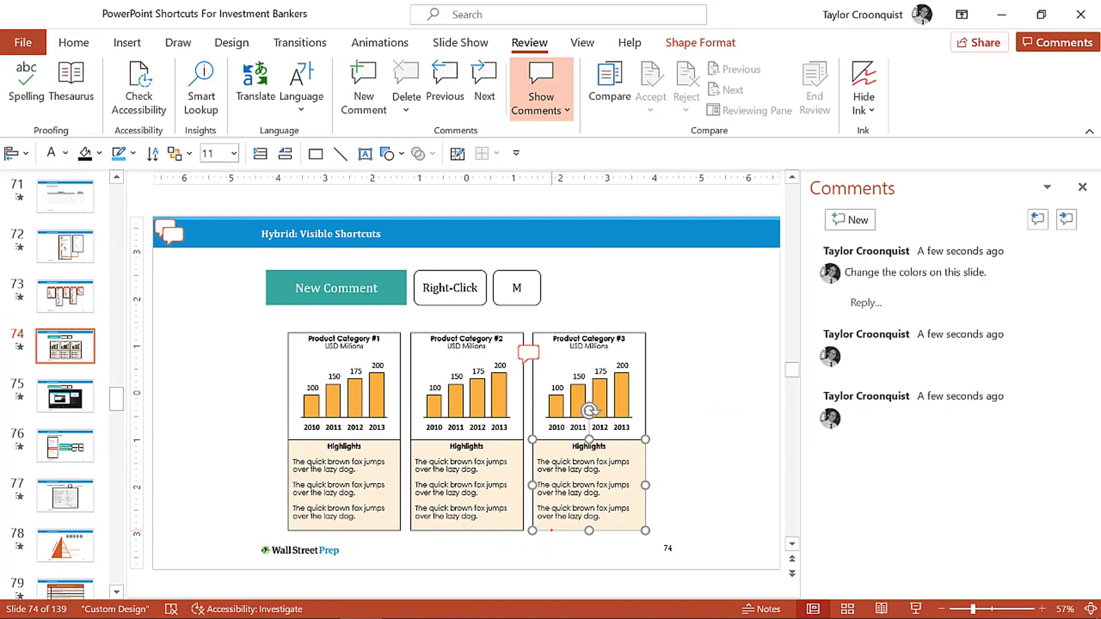
pyautogui.rightClick(551, 530)
pyautogui.press('m')
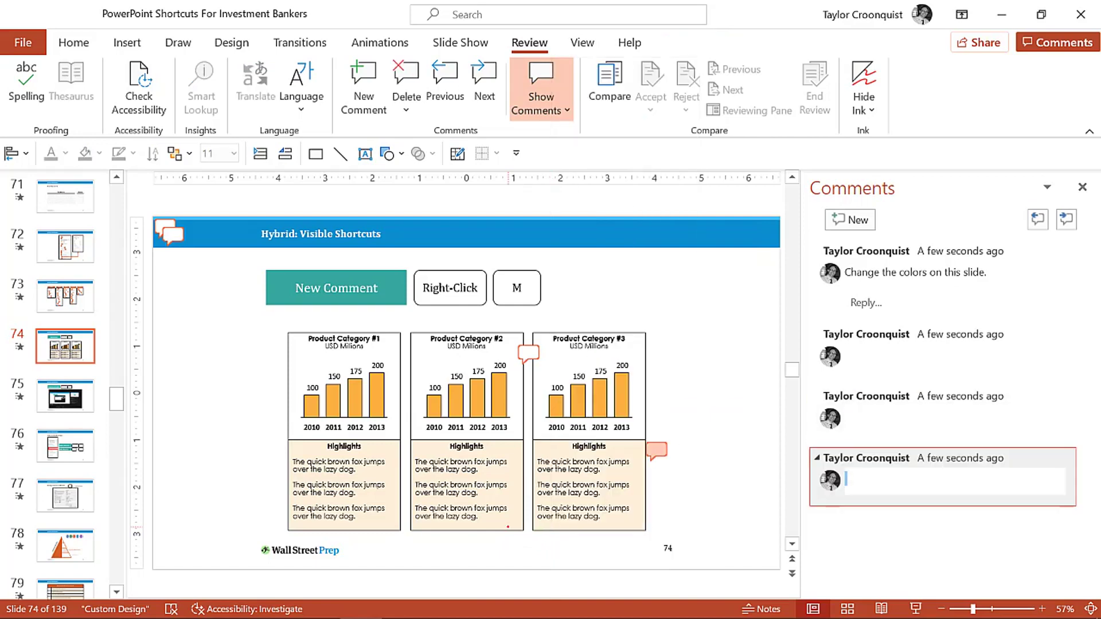
# Add blank comments to the Highlights text box below the Product Category #2 chart and to the box labelled M
pyautogui.click(522, 526)
pyautogui.rightClick(522, 526)
pyautogui.press('m')
pyautogui.click(517, 289)
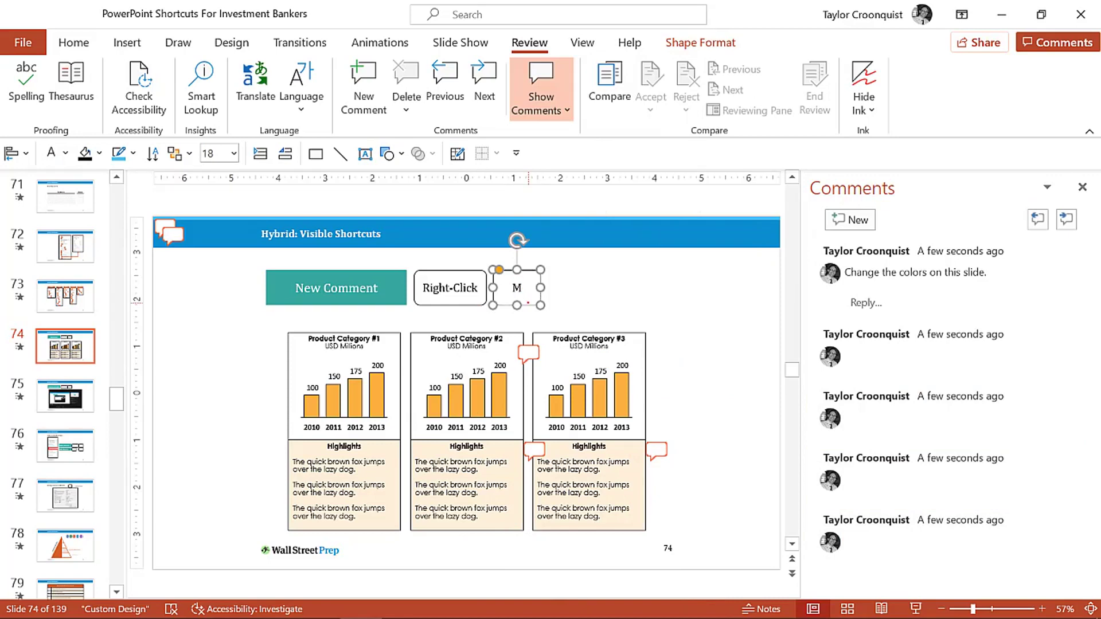
pyautogui.rightClick(527, 299)
pyautogui.click(641, 310)
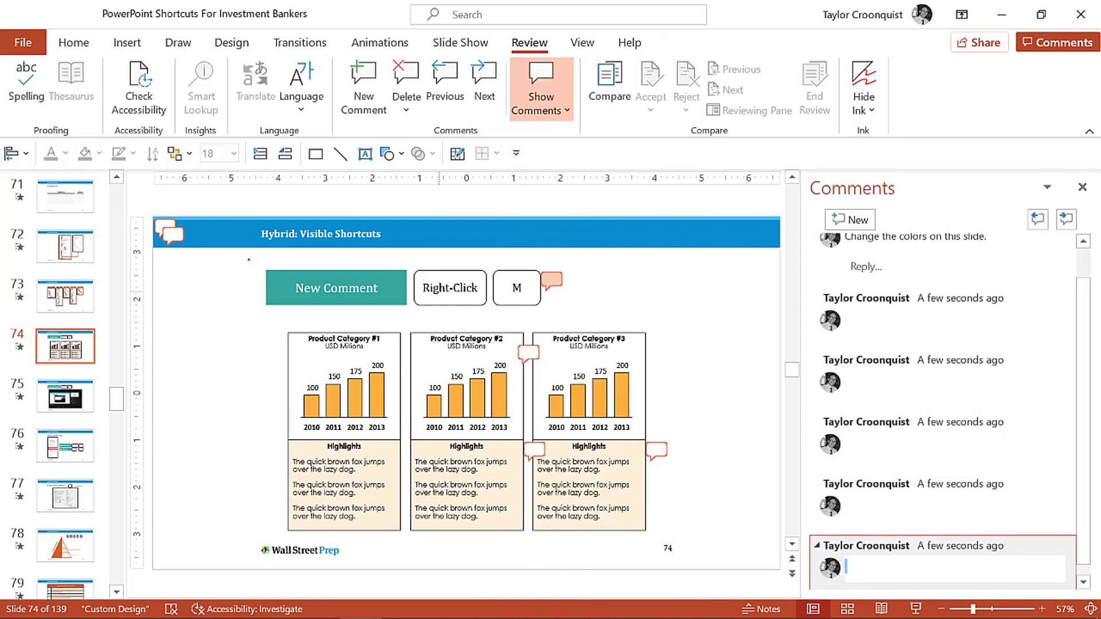
pyautogui.click(168, 233)
pyautogui.rightClick(166, 235)
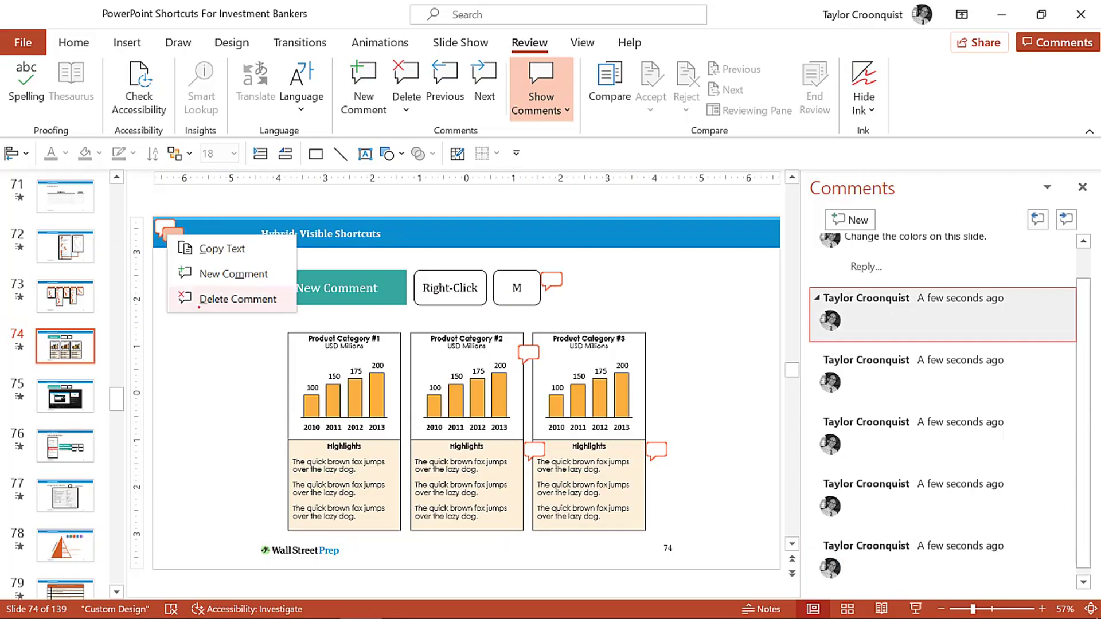
pyautogui.click(238, 298)
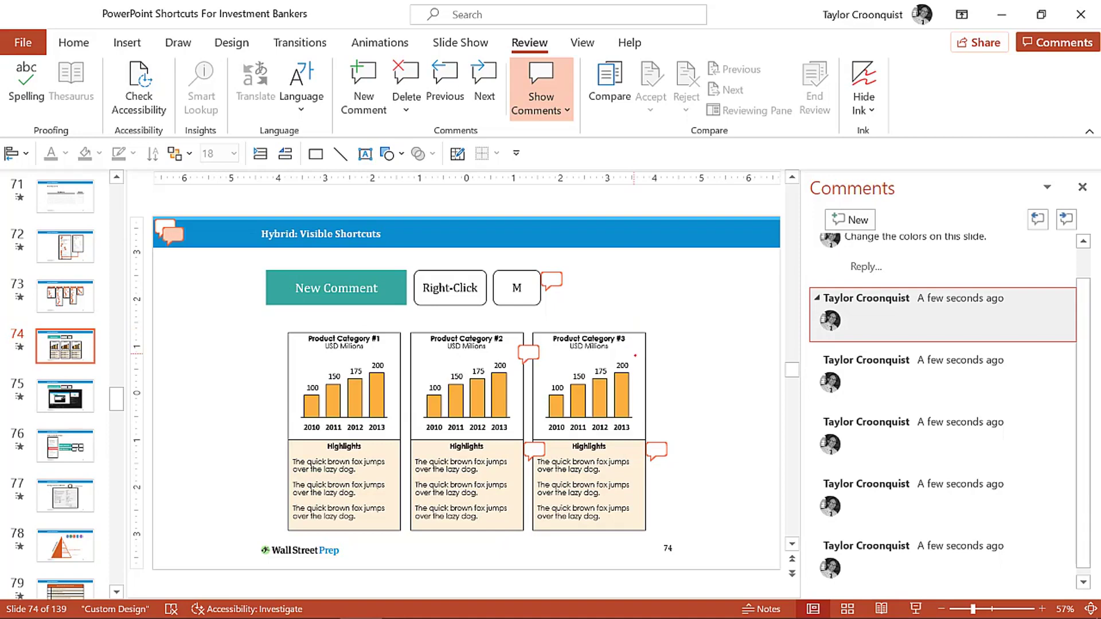
# Delete the blank comments on the Highlights boxes below Product Category #3 and #2 and on the Product Category #2 chart
pyautogui.rightClick(656, 450)
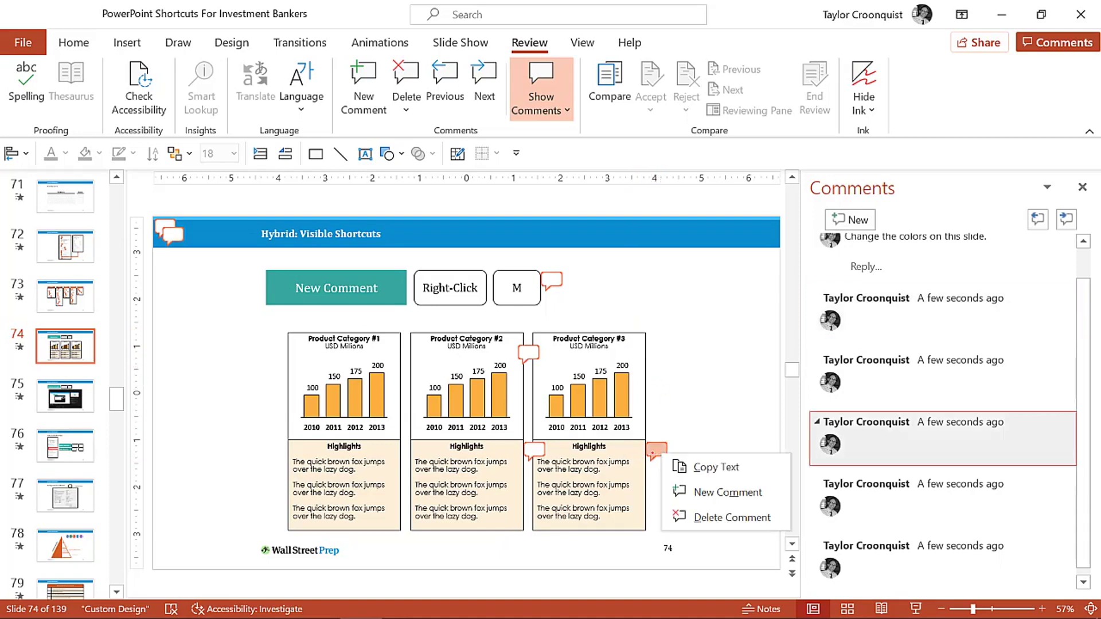
pyautogui.click(722, 516)
pyautogui.rightClick(541, 451)
pyautogui.press('d')
pyautogui.rightClick(529, 353)
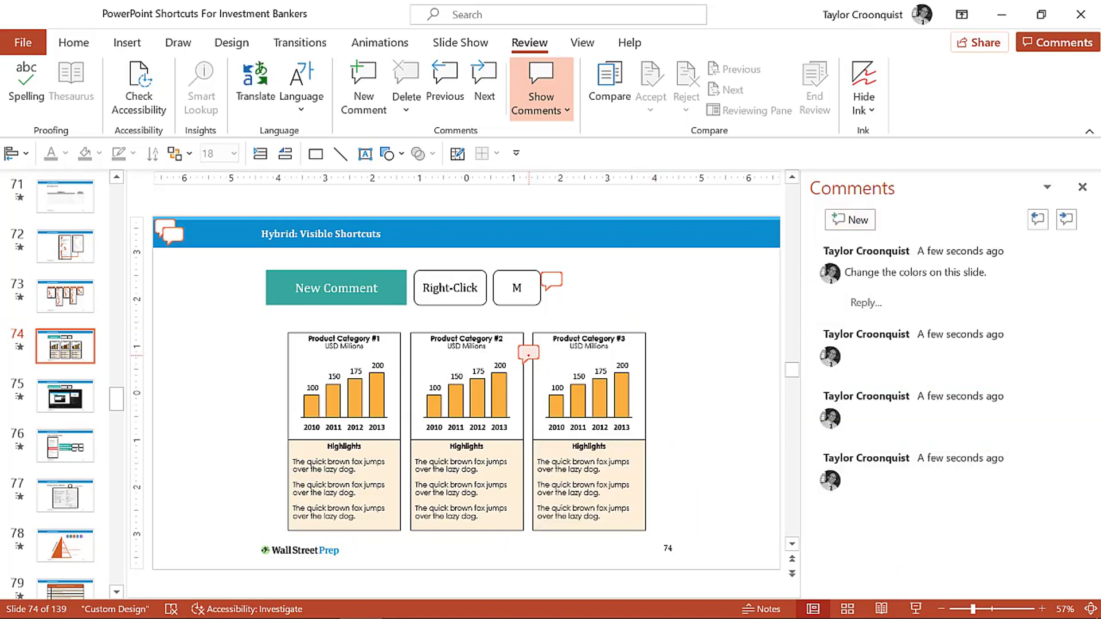
pyautogui.press('d')
# Delete both comments attached to slide 74 itself, the blank one and "Change the colors on this slide."
pyautogui.rightClick(174, 236)
pyautogui.press('d')
pyautogui.rightClick(166, 228)
pyautogui.press('d')
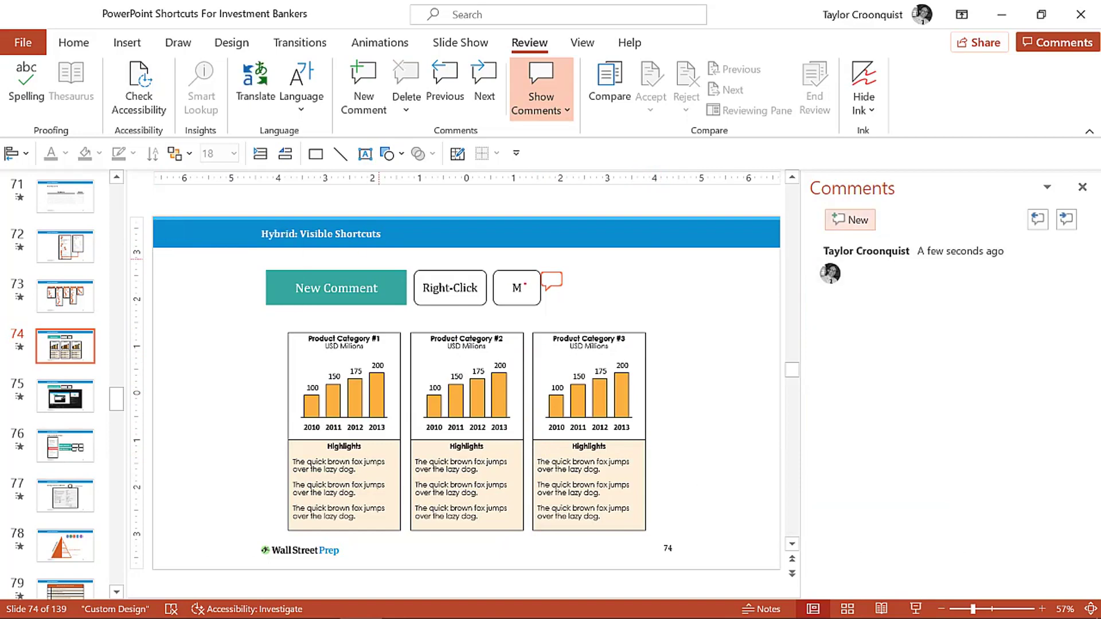
# Add one more blank comment to the slide itself and delete it together with the comment on the M box
pyautogui.rightClick(548, 285)
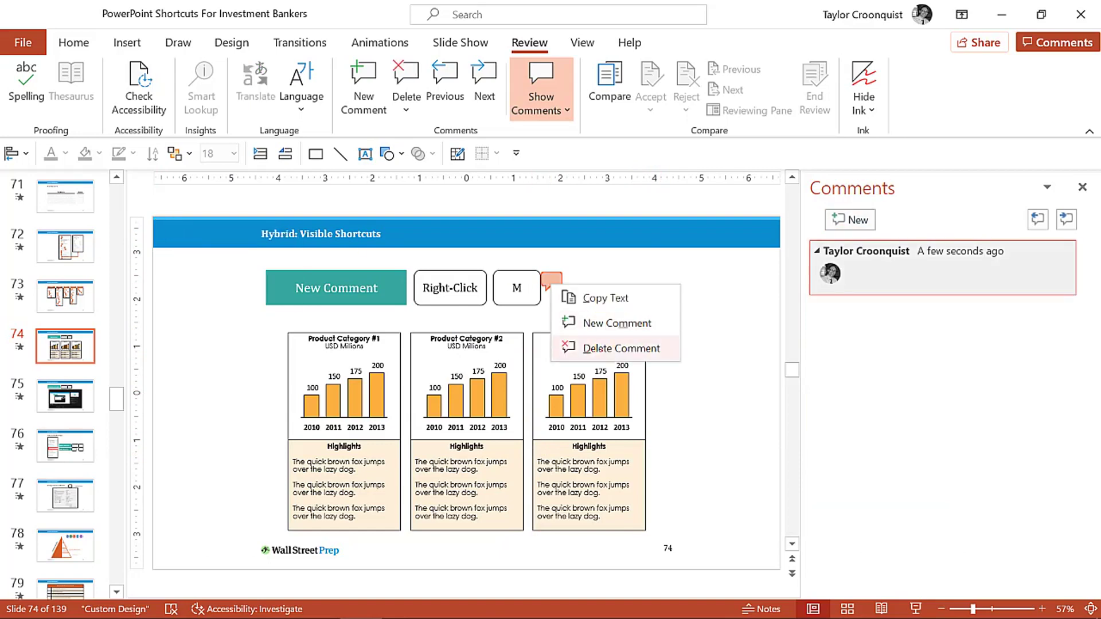
pyautogui.click(708, 348)
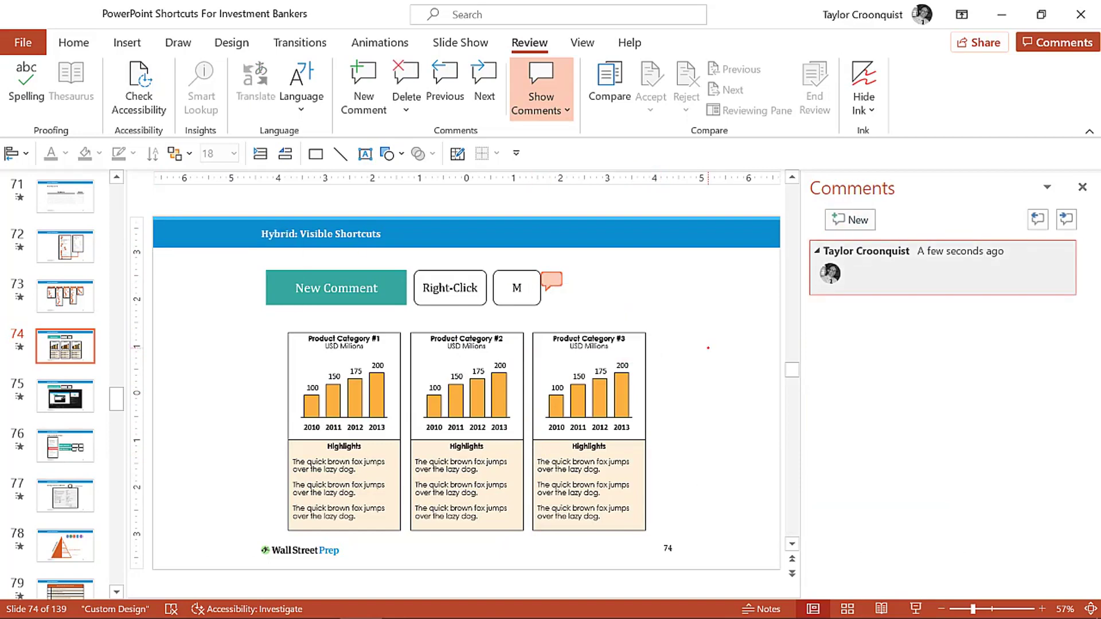
pyautogui.rightClick(708, 348)
pyautogui.press('m')
pyautogui.rightClick(557, 281)
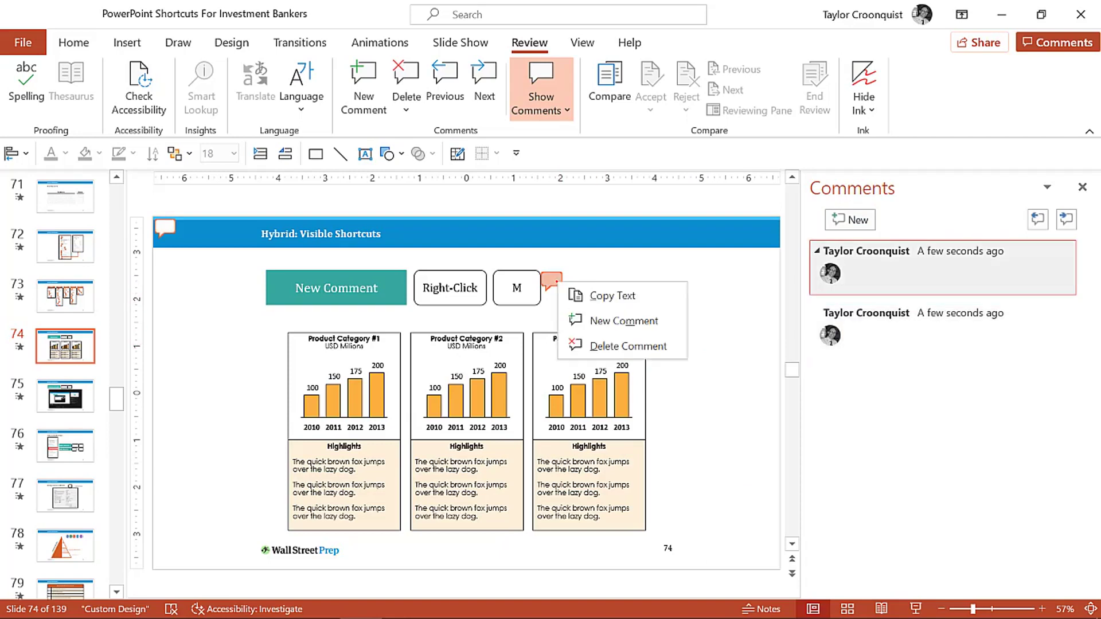
pyautogui.click(628, 346)
pyautogui.rightClick(164, 227)
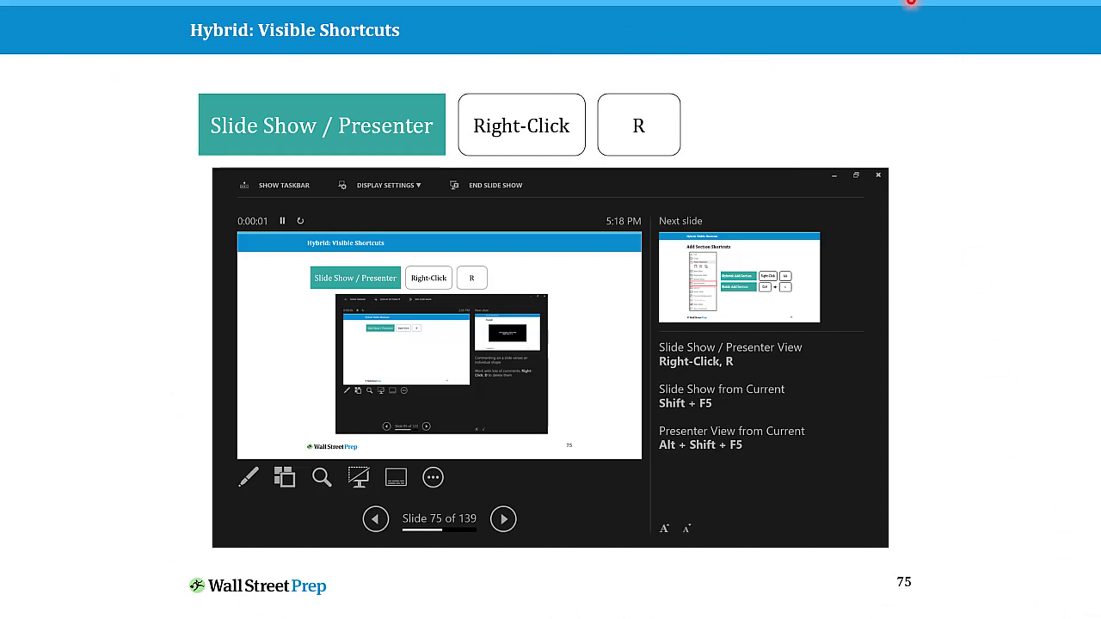
# Switch the running slide show on slide 75 to Presenter View, back to the full-screen show, and into Presenter View again
pyautogui.rightClick(723, 131)
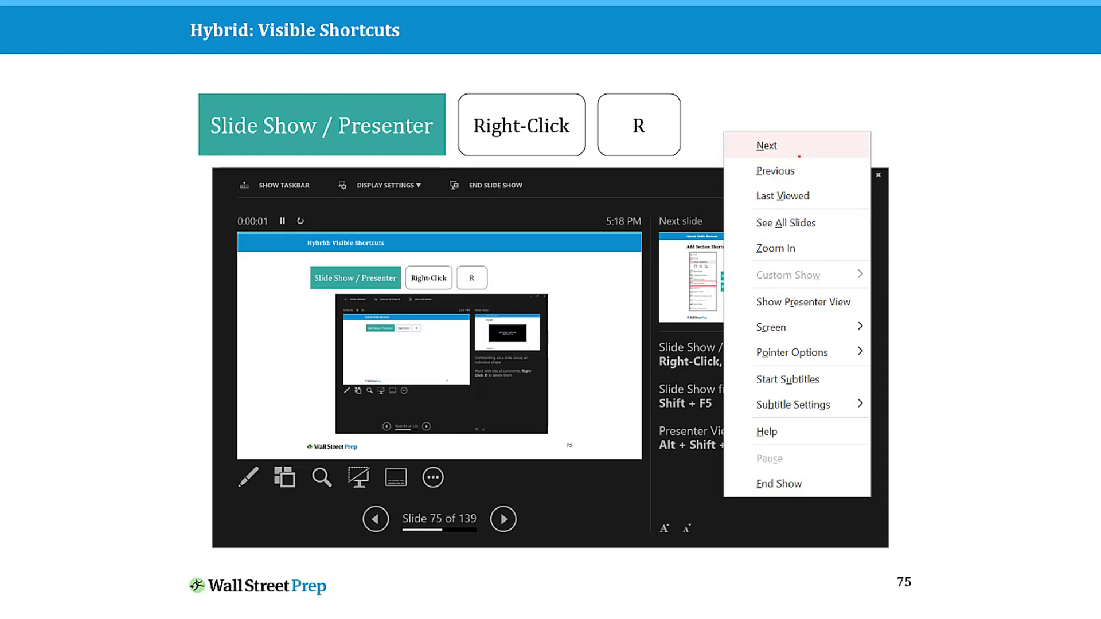
pyautogui.press('r')
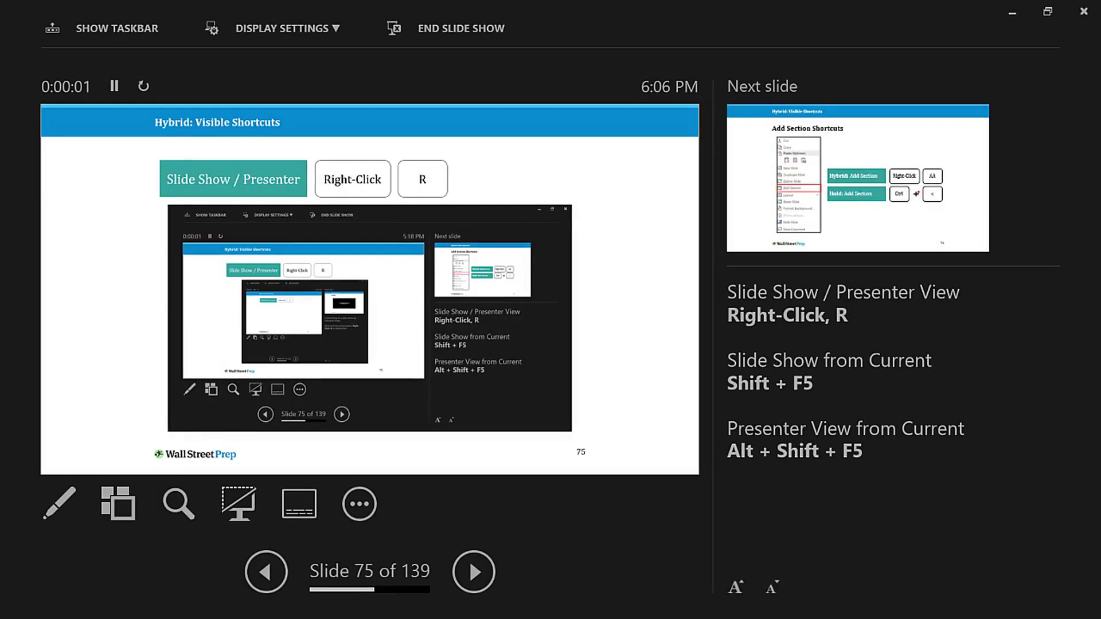
pyautogui.rightClick(422, 246)
pyautogui.press('r')
pyautogui.rightClick(747, 126)
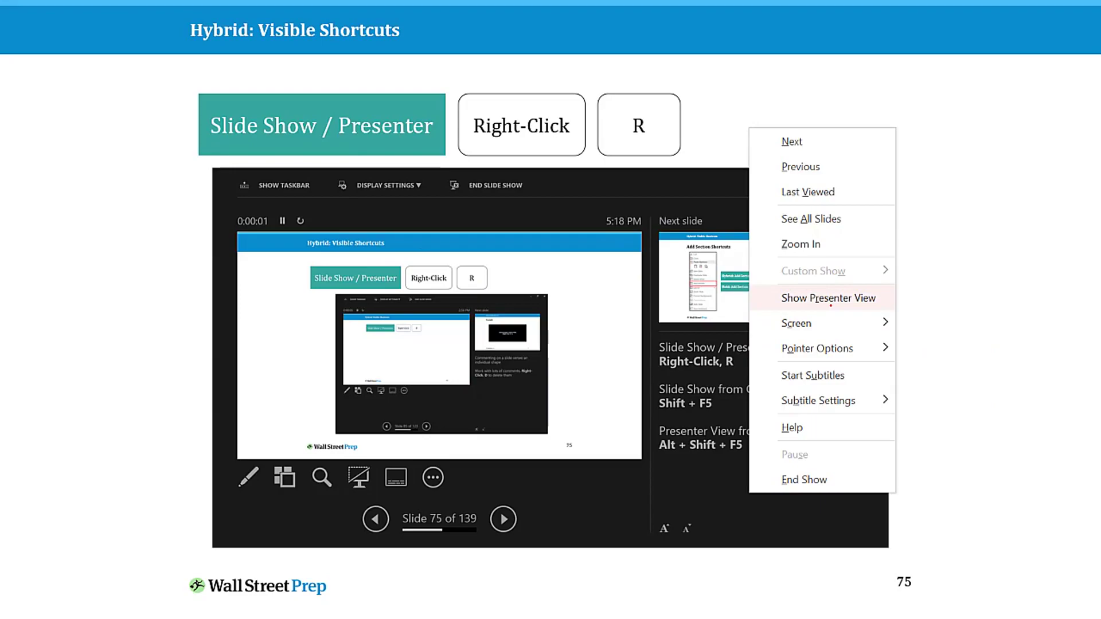
pyautogui.click(830, 298)
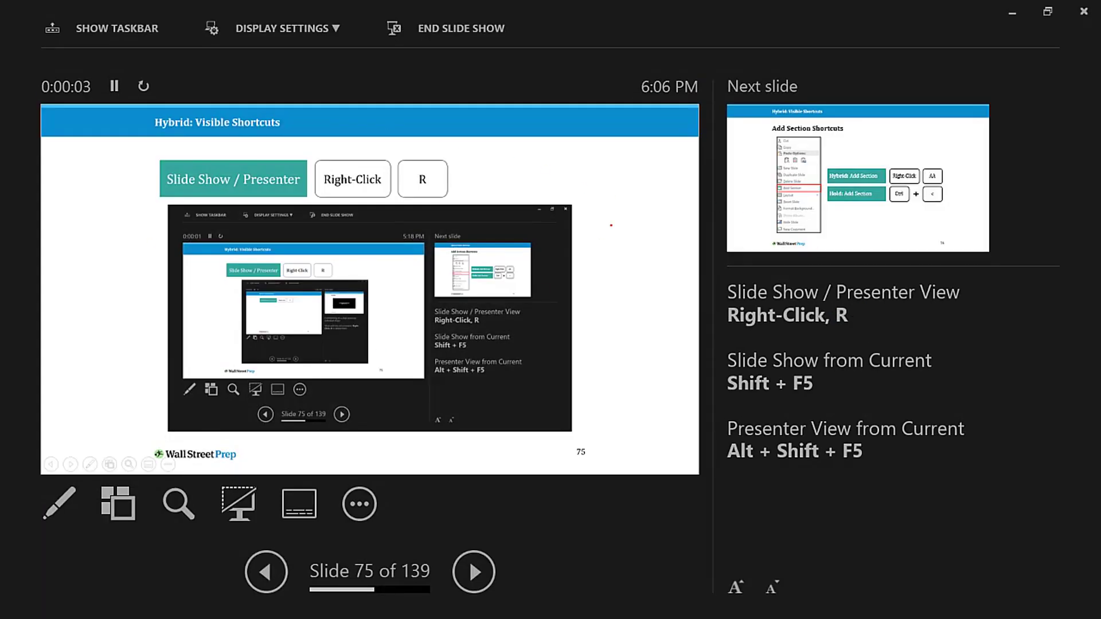
# In Presenter View, page forward one slide and back to slide 75, and enlarge and shrink the notes text
pyautogui.press('Right')
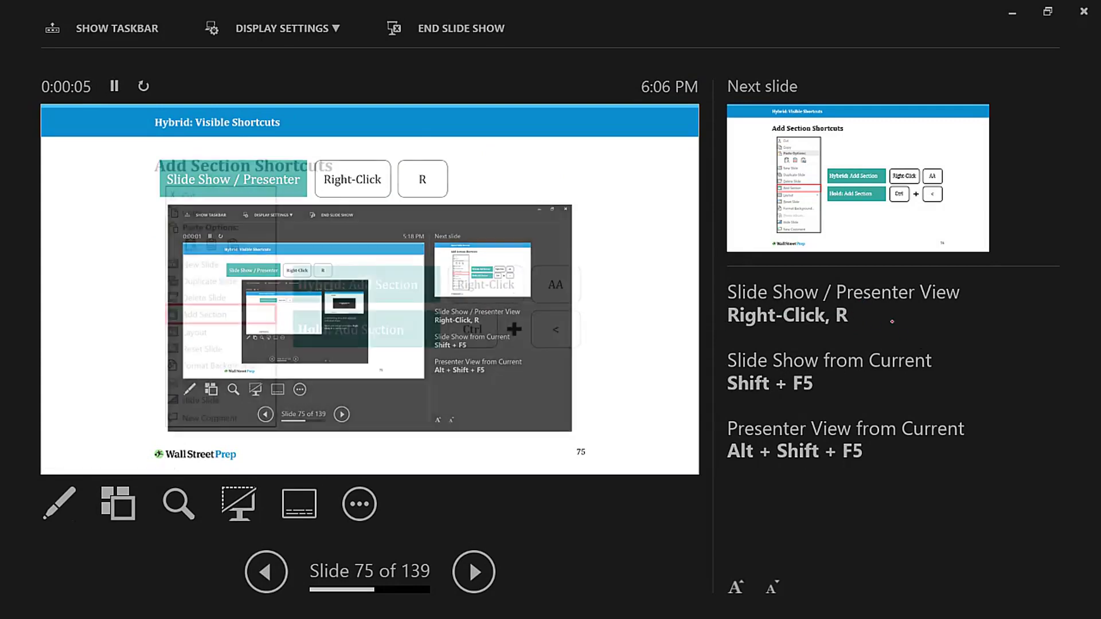
pyautogui.press('Left')
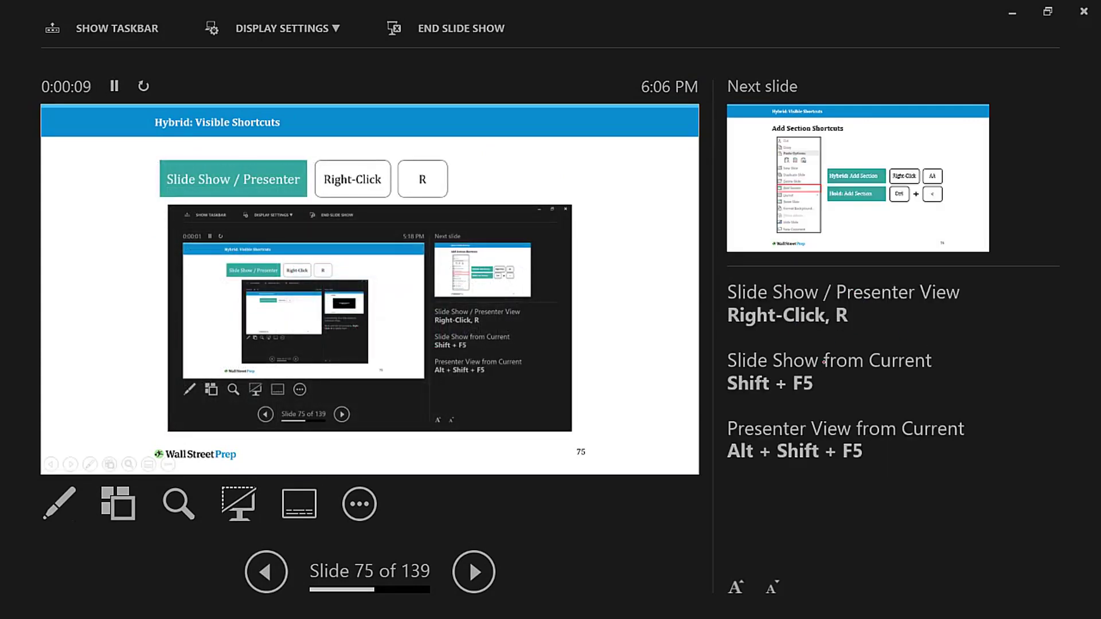
pyautogui.click(735, 586)
pyautogui.click(772, 587)
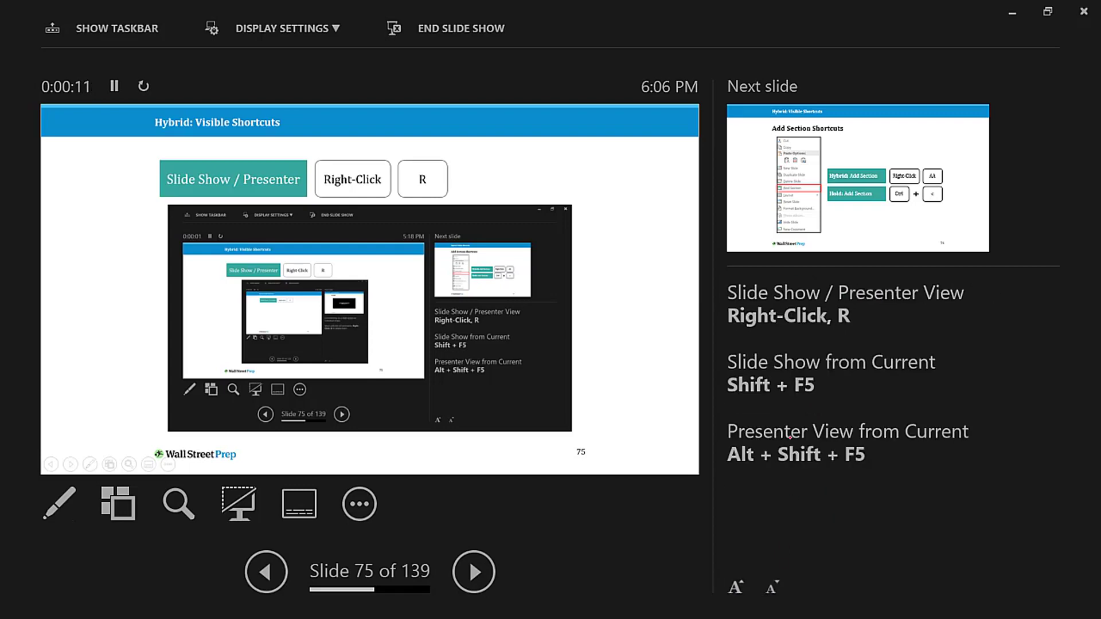
# Widen the current-slide area of Presenter View slightly, and page back to slide 74 and forward to slide 75
pyautogui.moveTo(712, 229)
pyautogui.mouseDown()
pyautogui.moveTo(557, 237)
pyautogui.moveTo(795, 246)
pyautogui.moveTo(712, 244)
pyautogui.mouseUp()
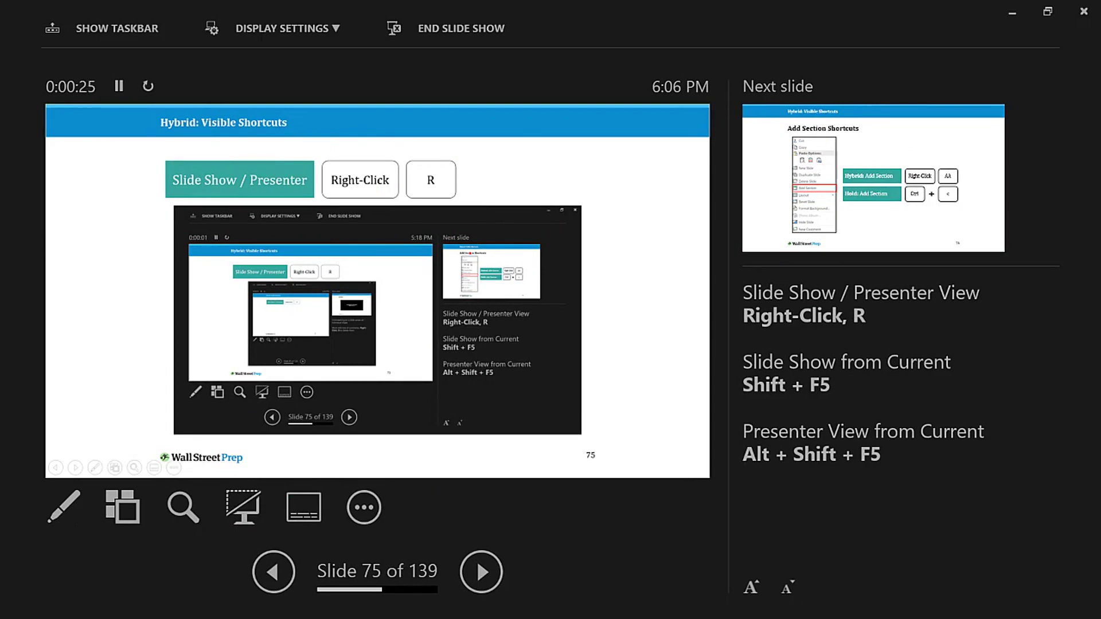
pyautogui.press('Left')
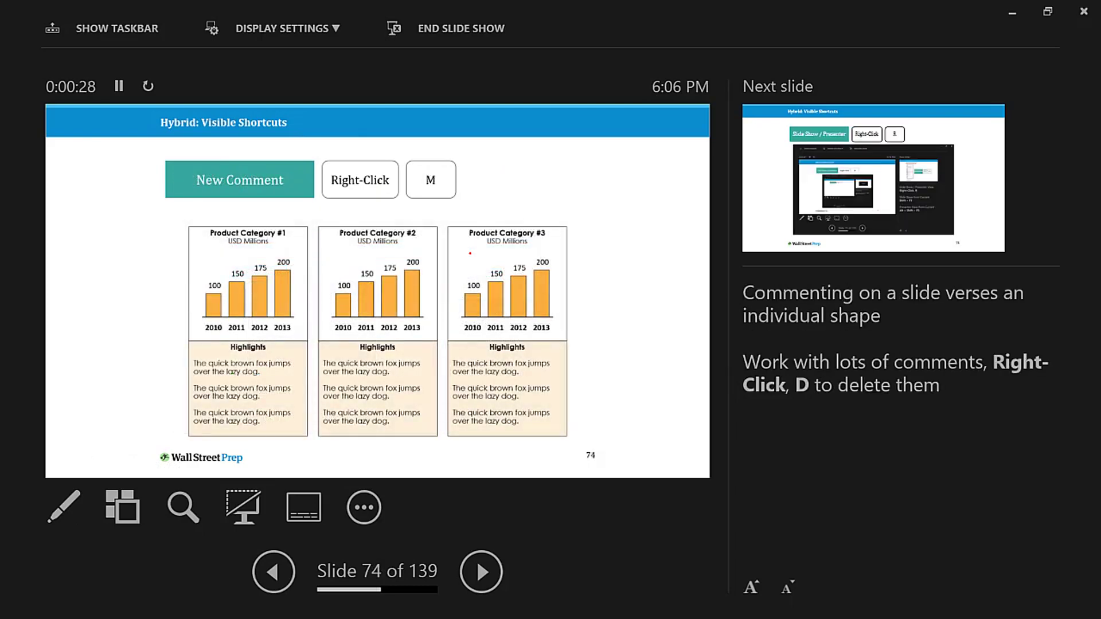
pyautogui.press('Right')
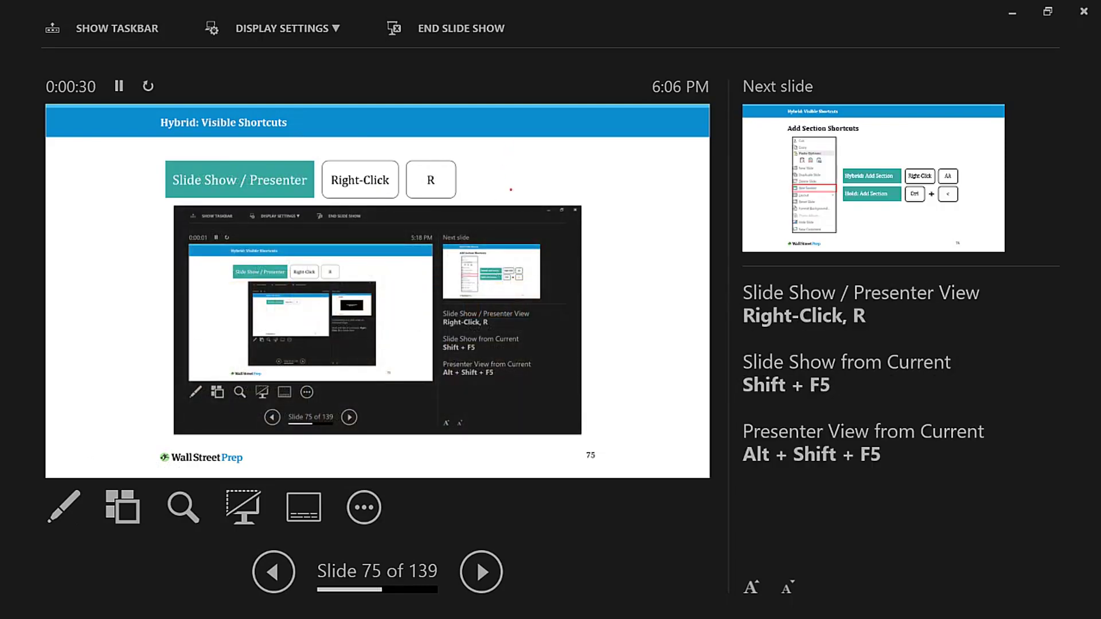
# Hide Presenter View, show it and hide it again, and advance the full-screen show to slide 76, Add Section Shortcuts
pyautogui.rightClick(510, 188)
pyautogui.press('r')
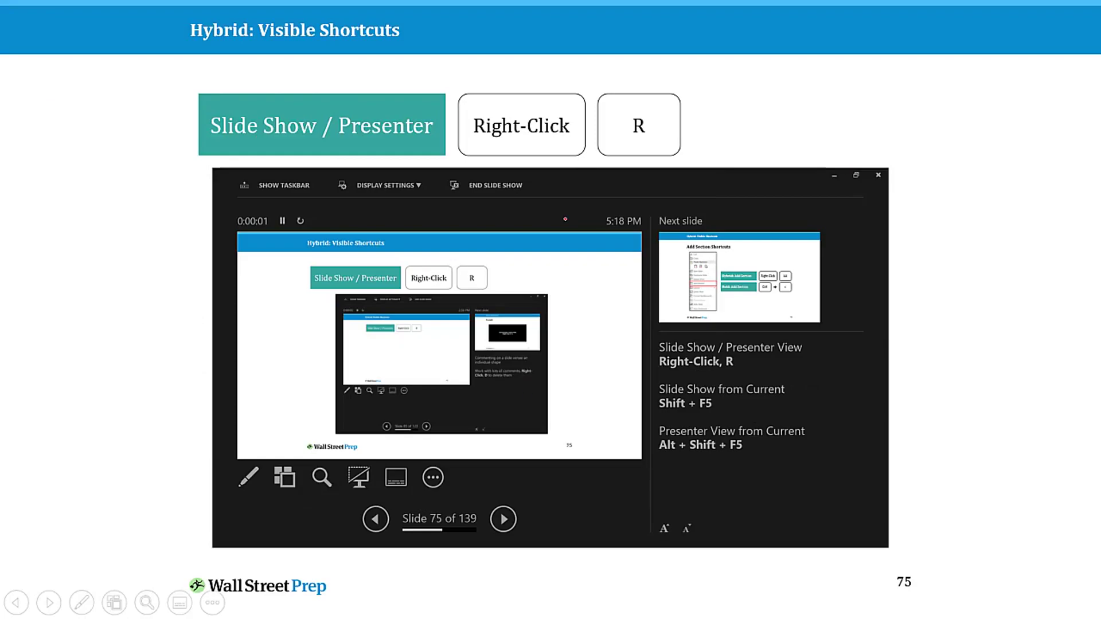
pyautogui.rightClick(564, 217)
pyautogui.press('r')
pyautogui.rightClick(564, 217)
pyautogui.press('r')
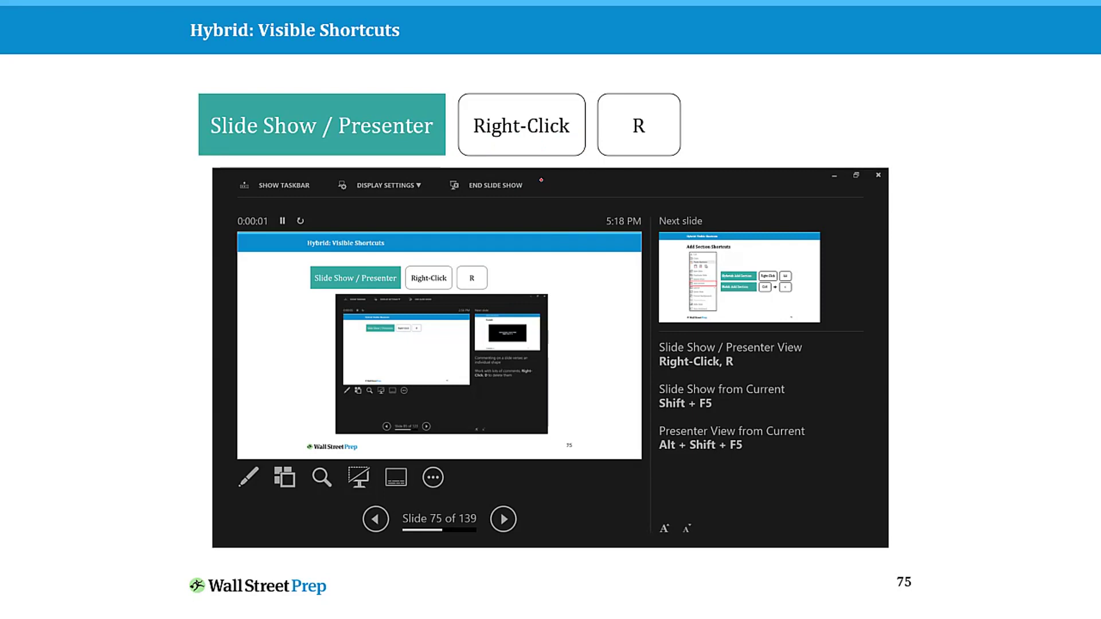
pyautogui.press('Right')
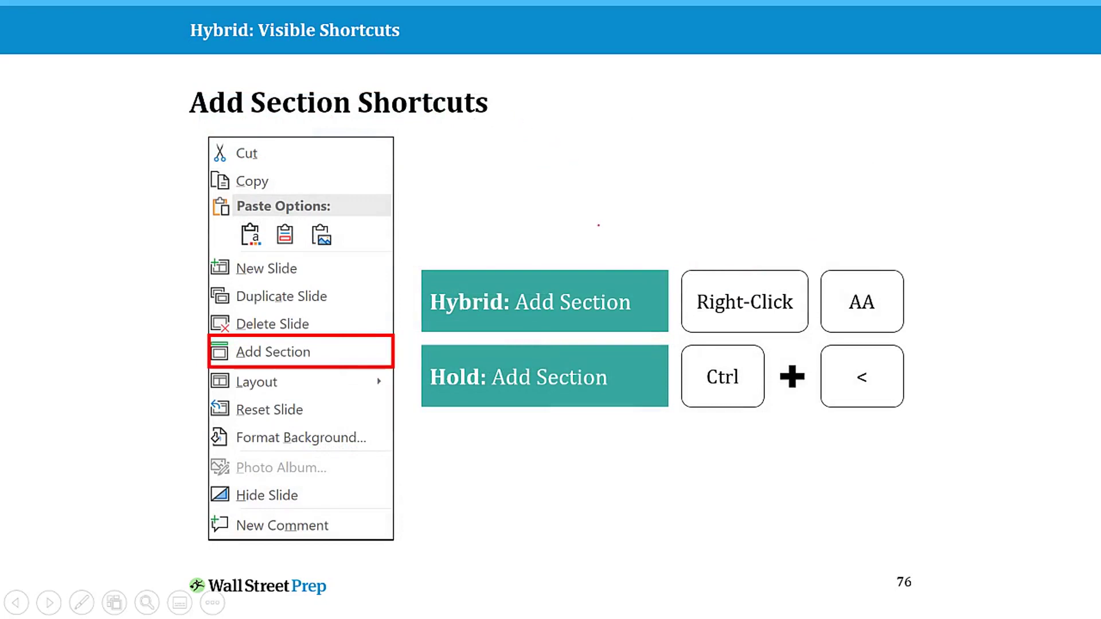
# Ink a brace beside the Hybrid row, underlines and arrows at AA, and wavy lines below the Ctrl + < row, and erase all ink
pyautogui.moveTo(902, 233)
pyautogui.mouseDown()
pyautogui.moveTo(935, 252)
pyautogui.moveTo(943, 318)
pyautogui.moveTo(917, 346)
pyautogui.mouseUp()
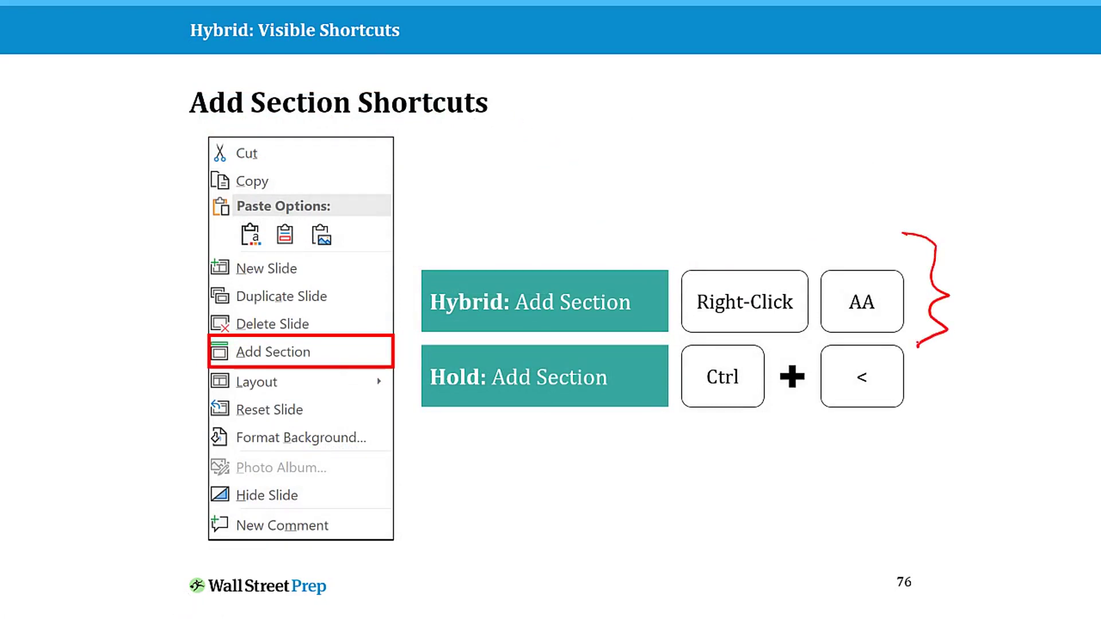
pyautogui.moveTo(853, 316); pyautogui.dragTo(873, 317)
pyautogui.moveTo(851, 326); pyautogui.dragTo(879, 328)
pyautogui.moveTo(854, 235)
pyautogui.mouseDown()
pyautogui.moveTo(853, 279)
pyautogui.moveTo(866, 265)
pyautogui.mouseUp()
pyautogui.moveTo(904, 240); pyautogui.dragTo(878, 274)
pyautogui.moveTo(877, 265); pyautogui.dragTo(909, 281)
pyautogui.moveTo(685, 424)
pyautogui.mouseDown()
pyautogui.moveTo(698, 442)
pyautogui.moveTo(899, 428)
pyautogui.mouseUp()
pyautogui.moveTo(704, 463); pyautogui.dragTo(887, 466)
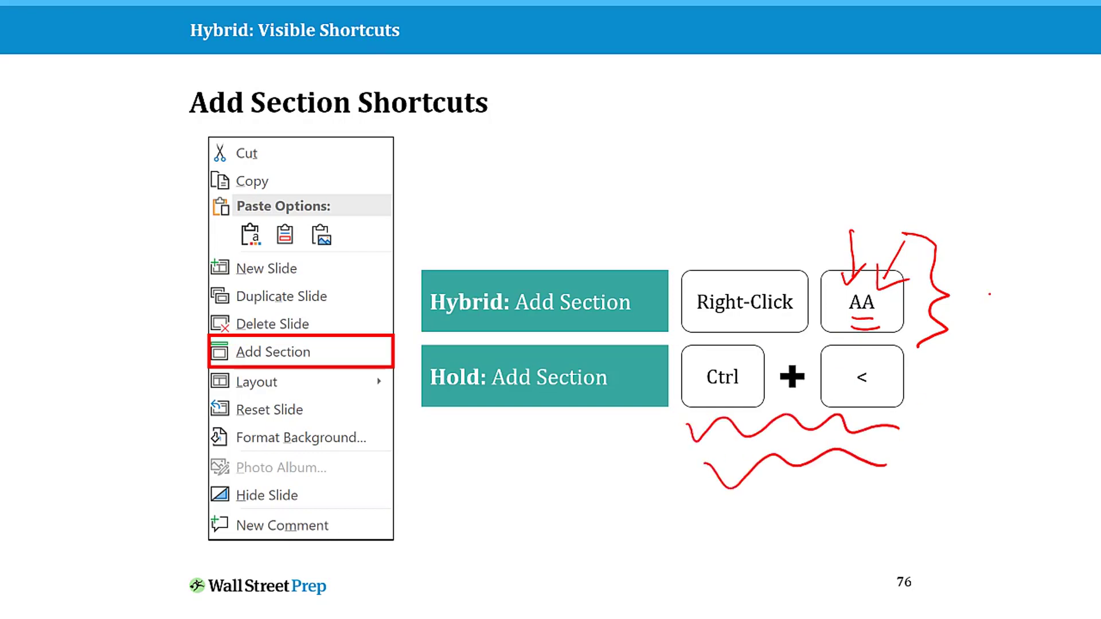
pyautogui.press('e')
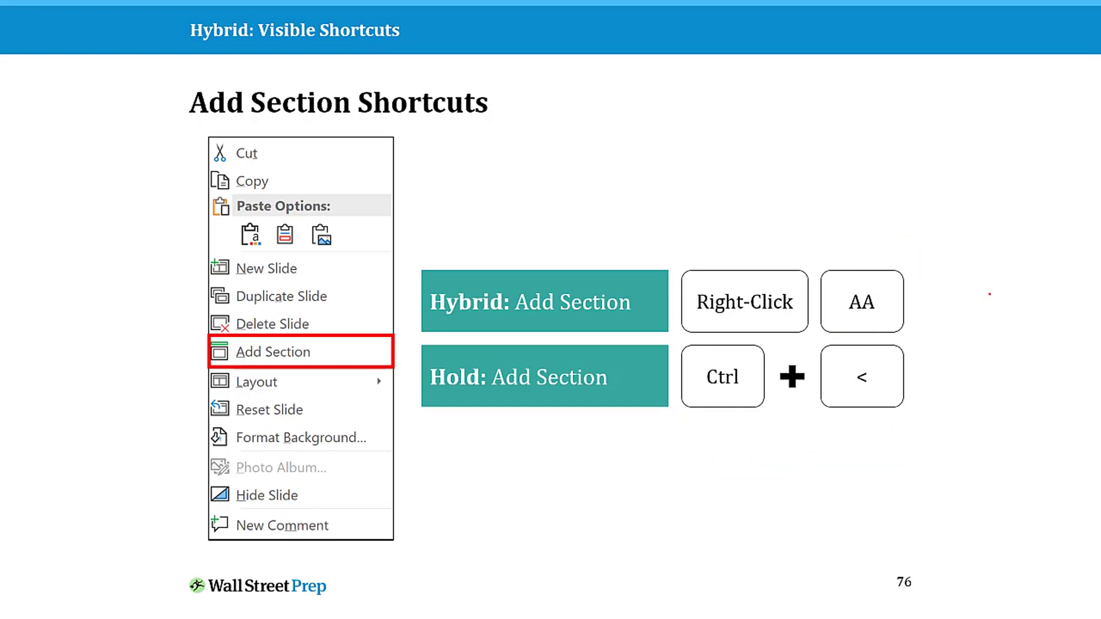
# End the slide show on slide 76 and close the Comments pane
pyautogui.press('Escape')
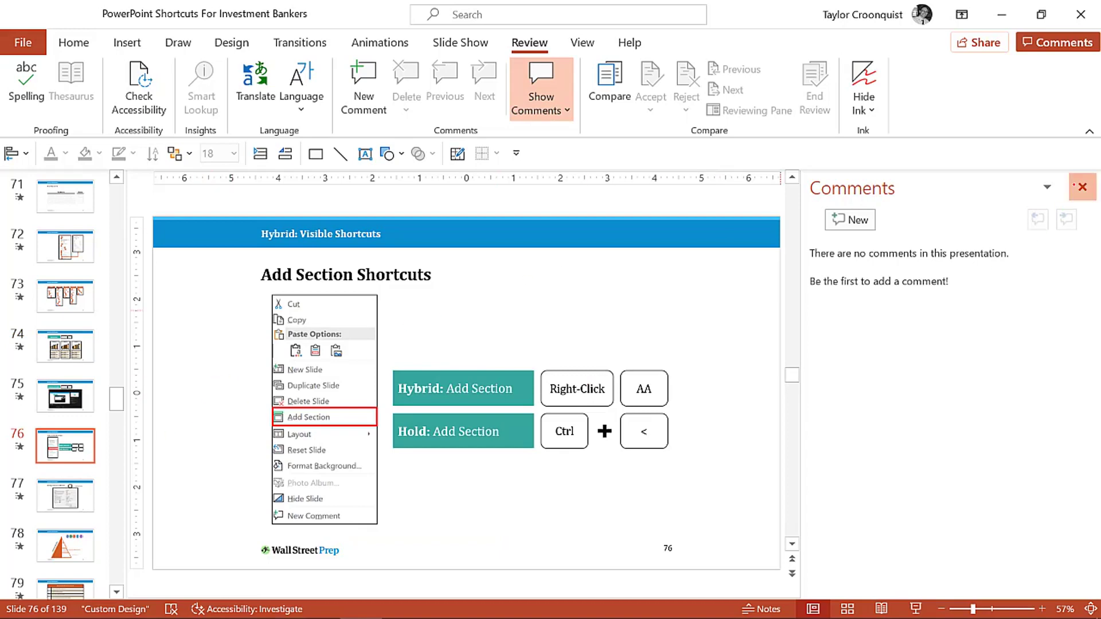
pyautogui.click(1082, 187)
# Add a section starting at slide 76 without renaming it, and remove that section while keeping its slides
pyautogui.rightClick(96, 446)
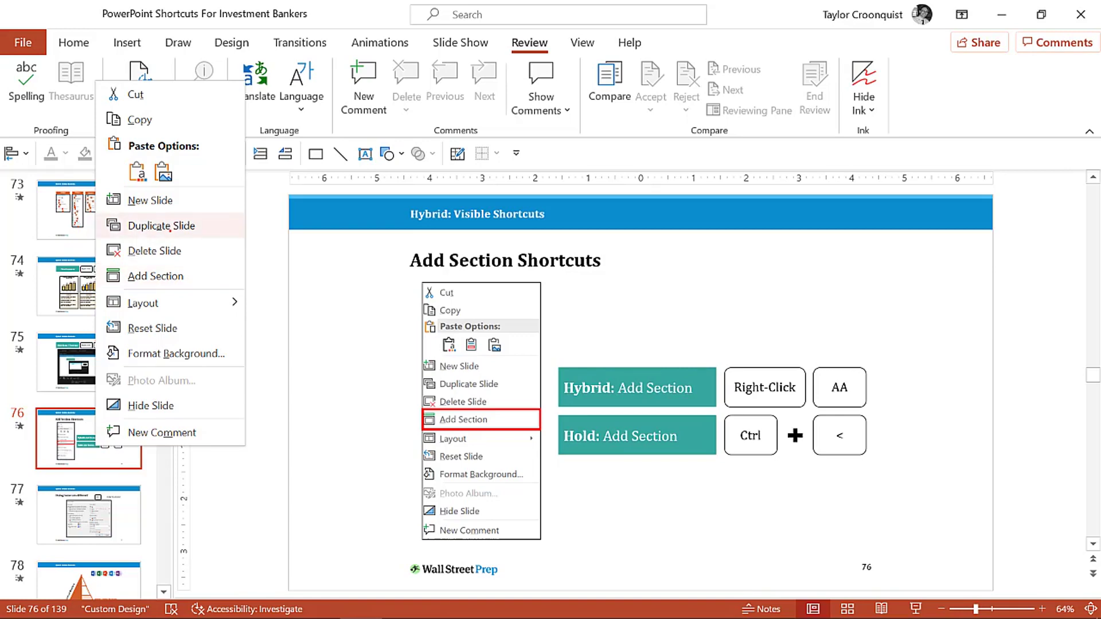
pyautogui.click(262, 378)
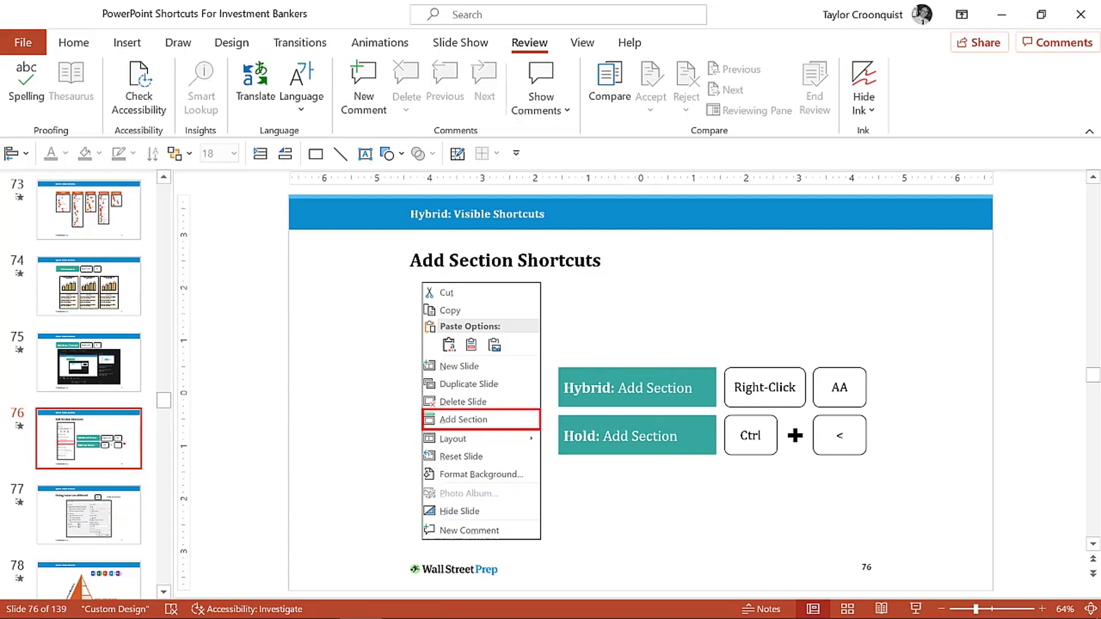
pyautogui.rightClick(122, 445)
pyautogui.press('a')
pyautogui.press('a')
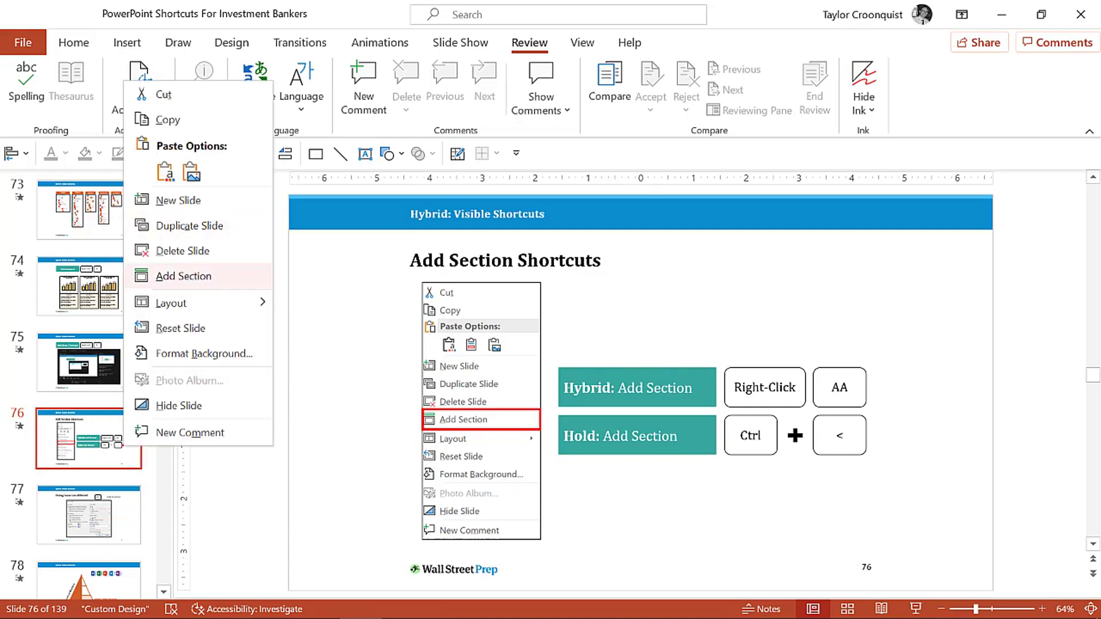
pyautogui.press('Return')
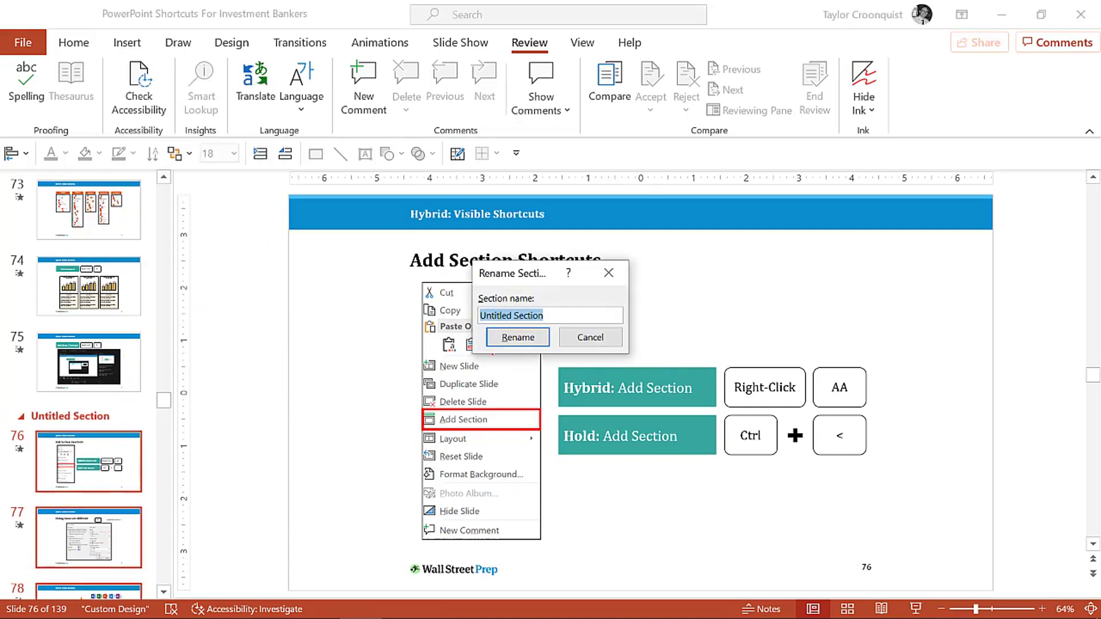
pyautogui.click(590, 338)
pyautogui.rightClick(90, 412)
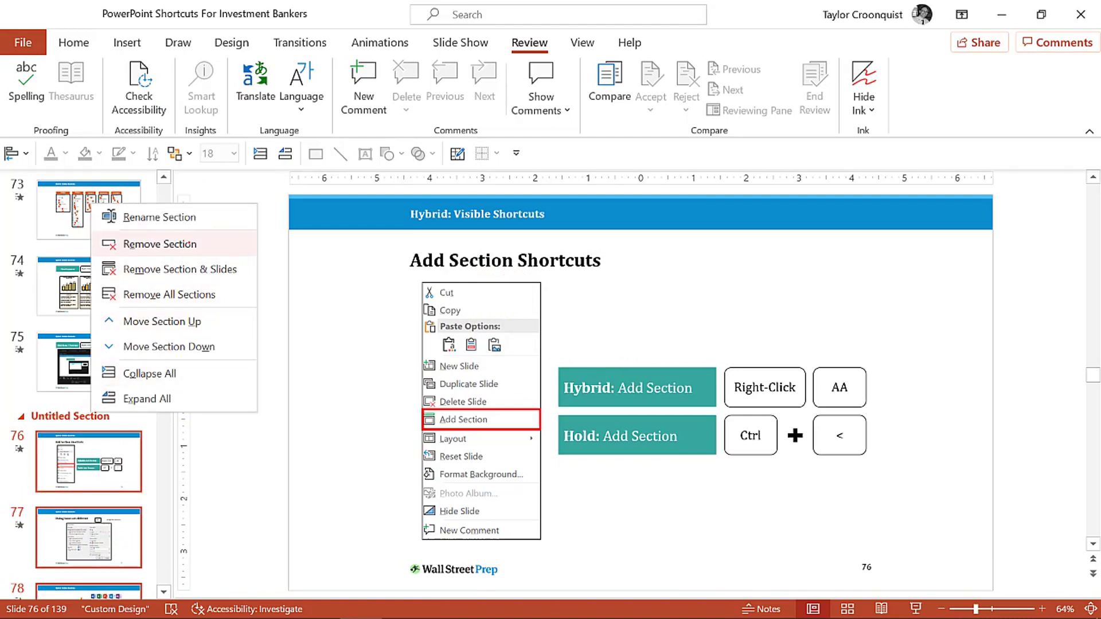
pyautogui.click(189, 244)
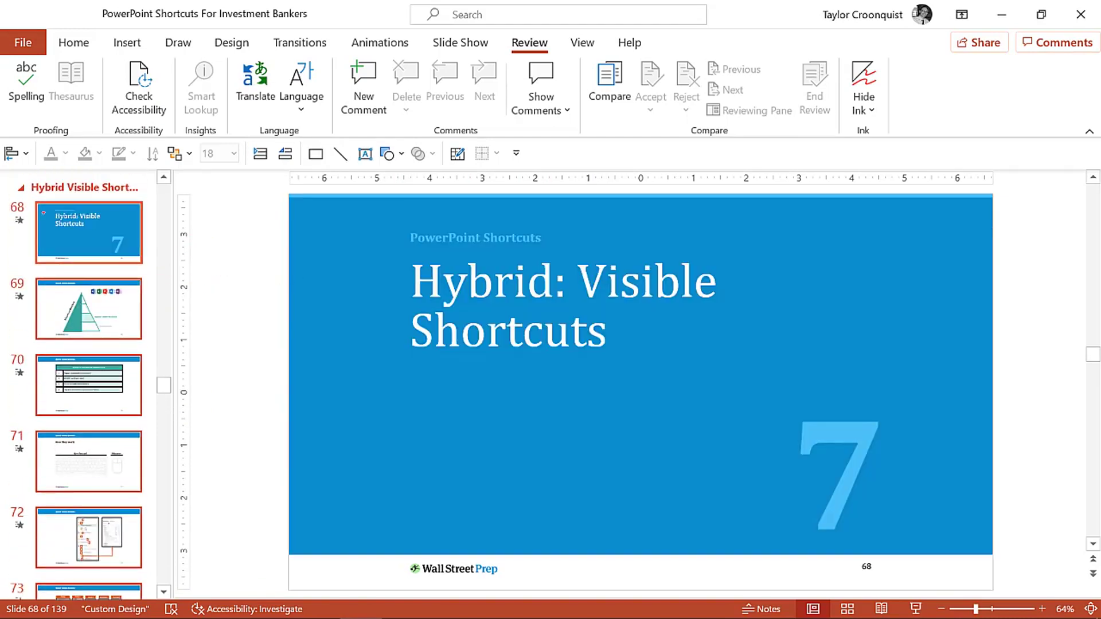
# Collapse all sections of the presentation in the slide thumbnail list and widen the list enough to show the full section names
pyautogui.click(21, 187)
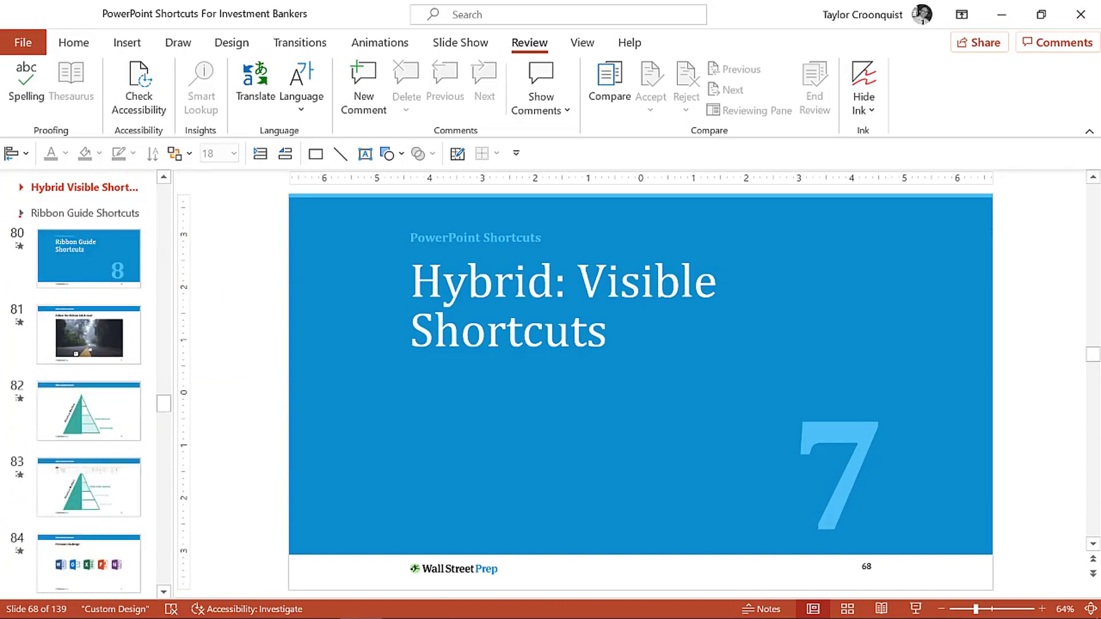
pyautogui.click(21, 214)
pyautogui.click(22, 239)
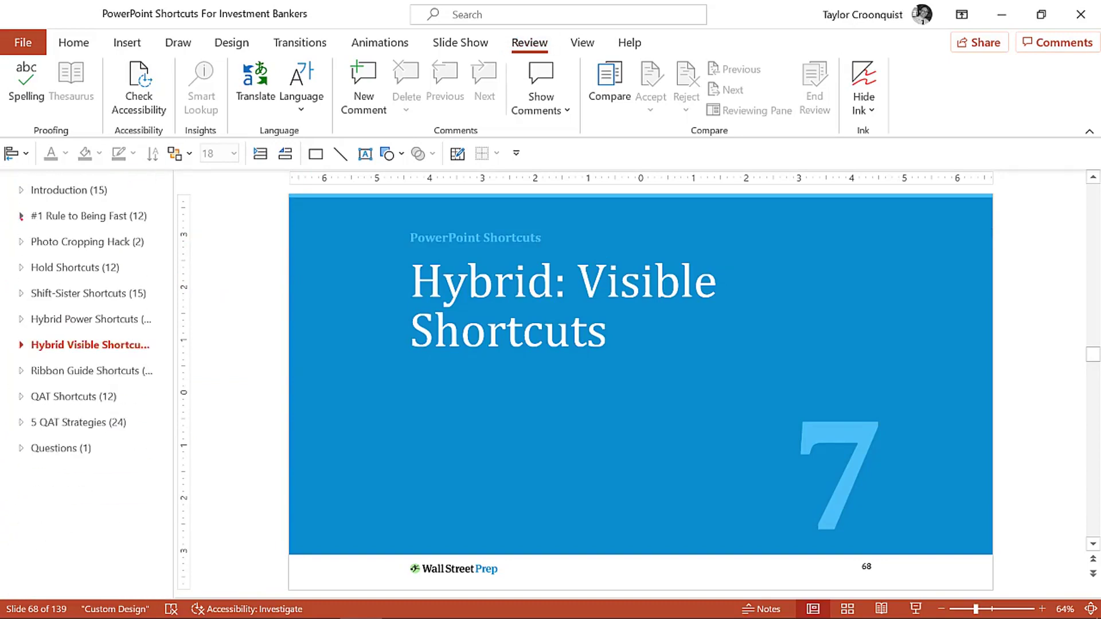
pyautogui.moveTo(173, 290); pyautogui.dragTo(235, 291)
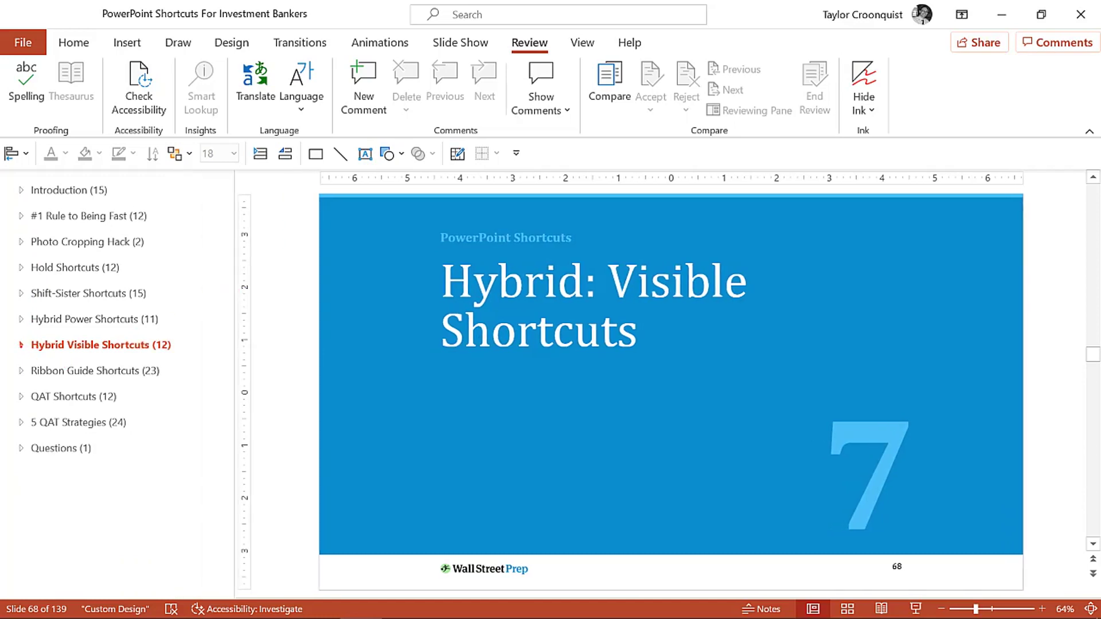
# Expand the Hybrid Visible Shortcuts section in the slide thumbnail list and open slide 76
pyautogui.click(21, 345)
pyautogui.scroll(-4, 119, 384)
pyautogui.scroll(-4, 163, 437)
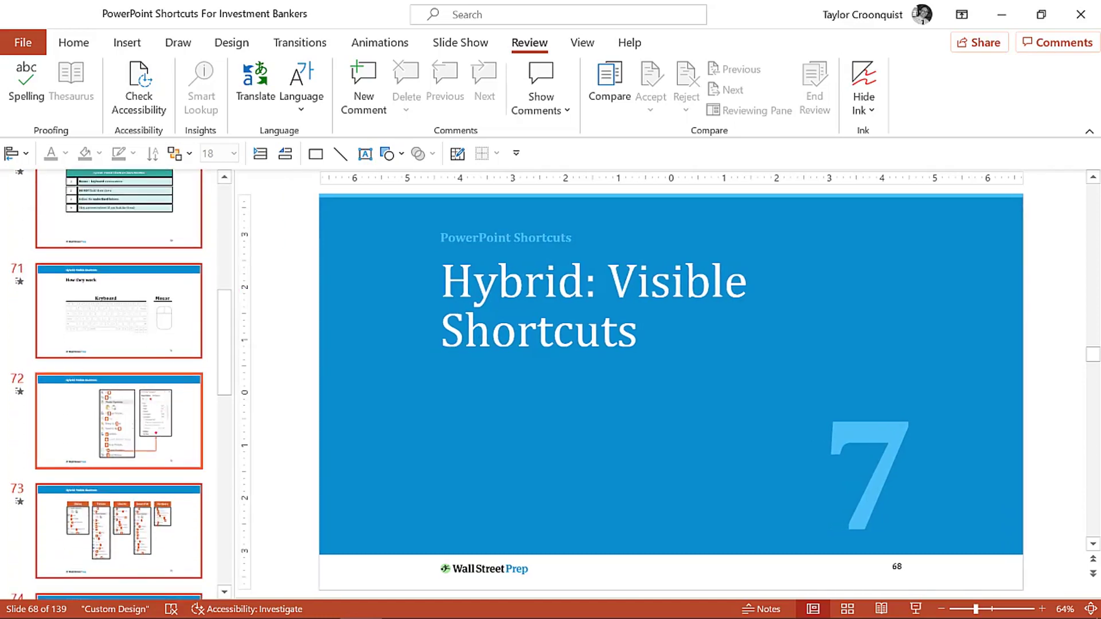
pyautogui.click(146, 522)
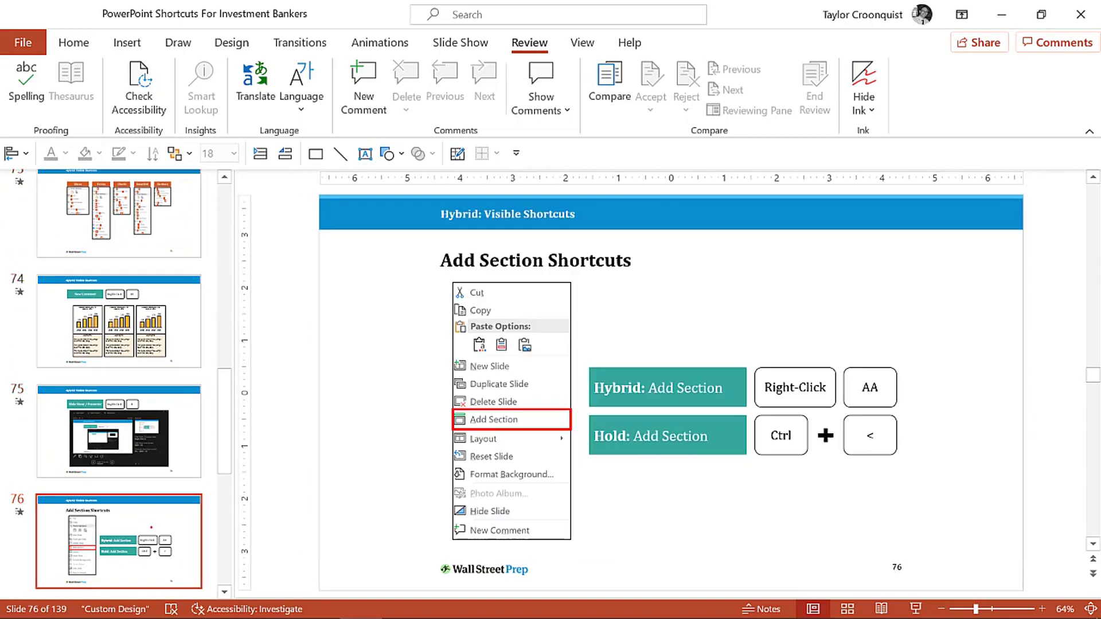
# Add a section starting at slide 76 without renaming it
pyautogui.scroll(-2, 146, 522)
pyautogui.rightClick(156, 433)
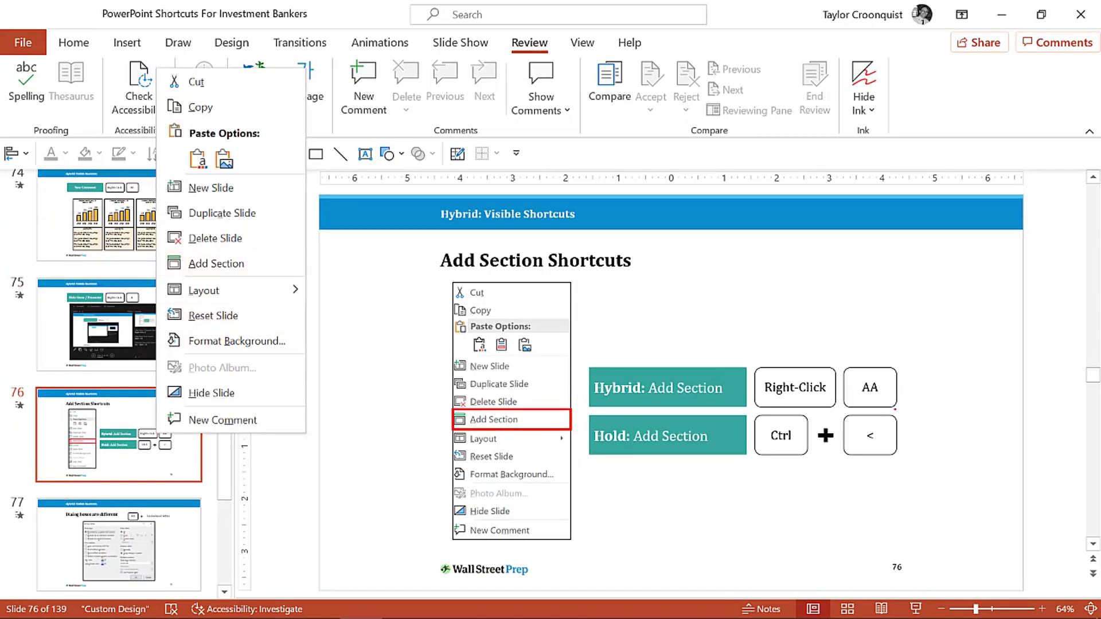
pyautogui.click(896, 477)
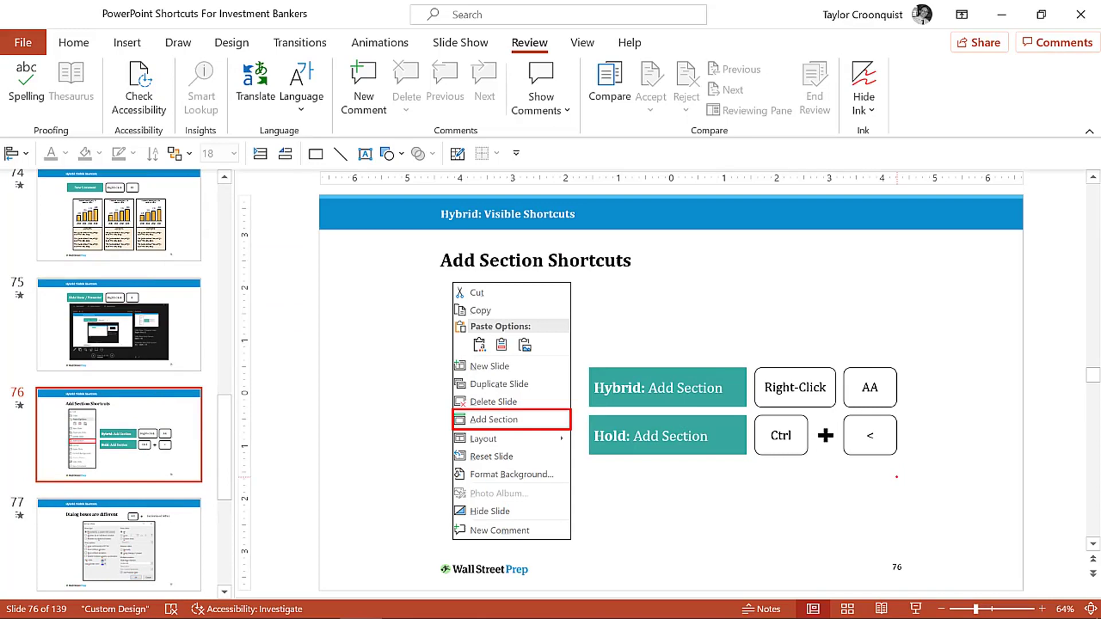
pyautogui.hotkey('ctrl', ',')
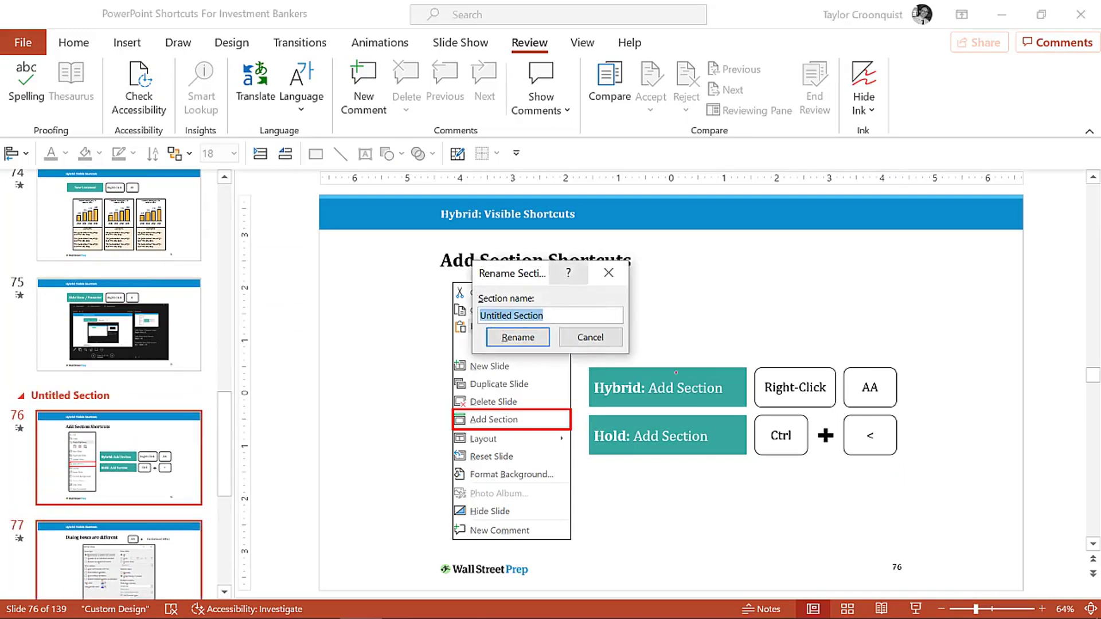
pyautogui.click(603, 343)
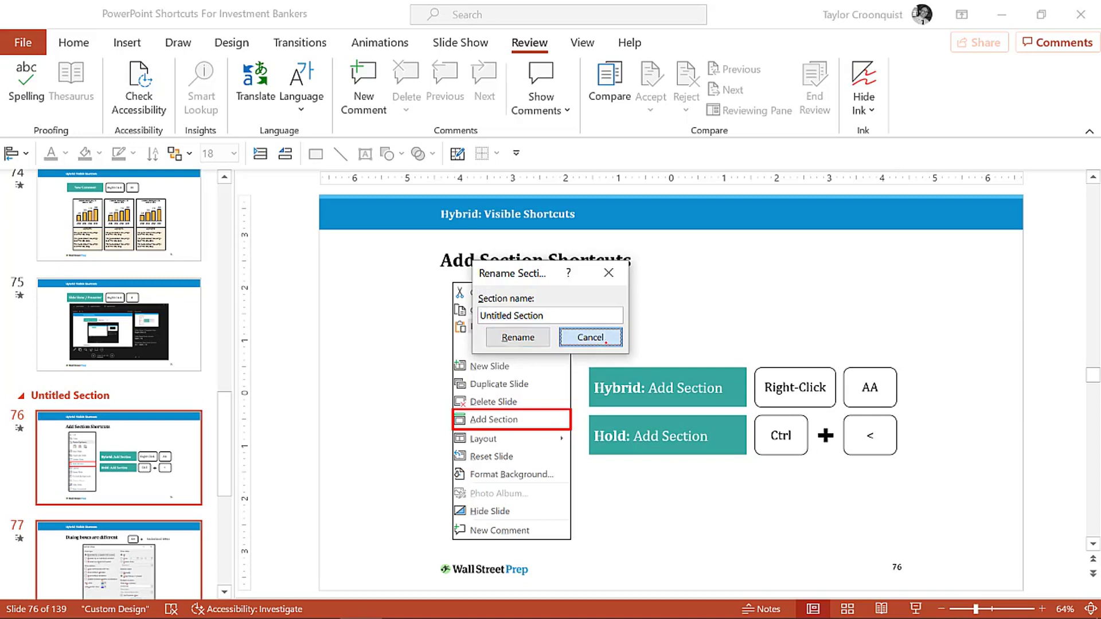
pyautogui.moveTo(790, 430); pyautogui.dragTo(576, 402)
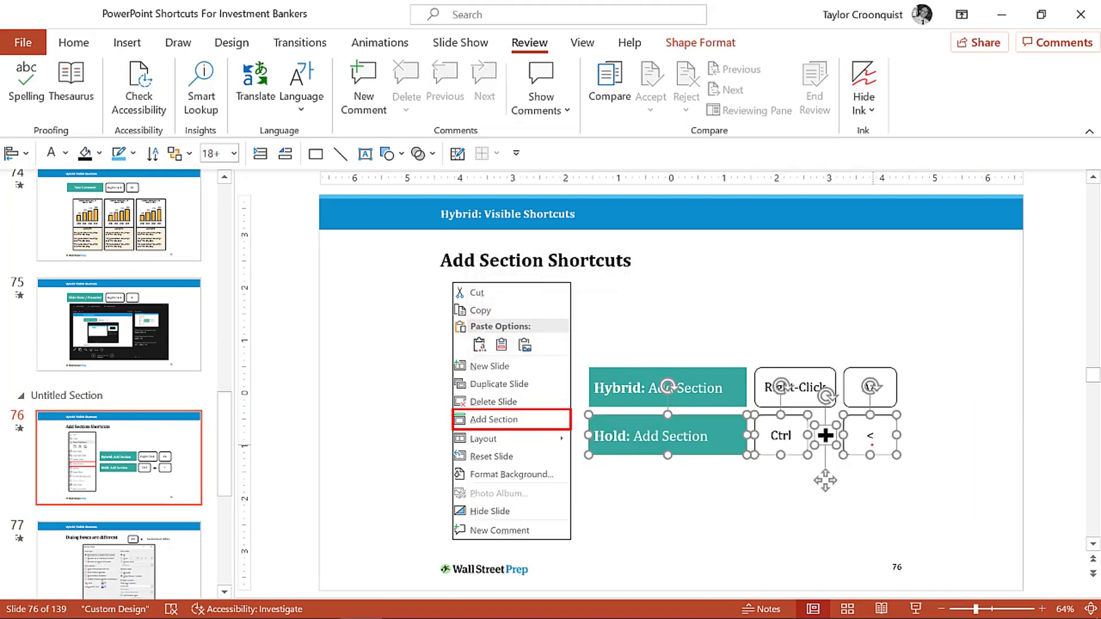
pyautogui.rightClick(132, 451)
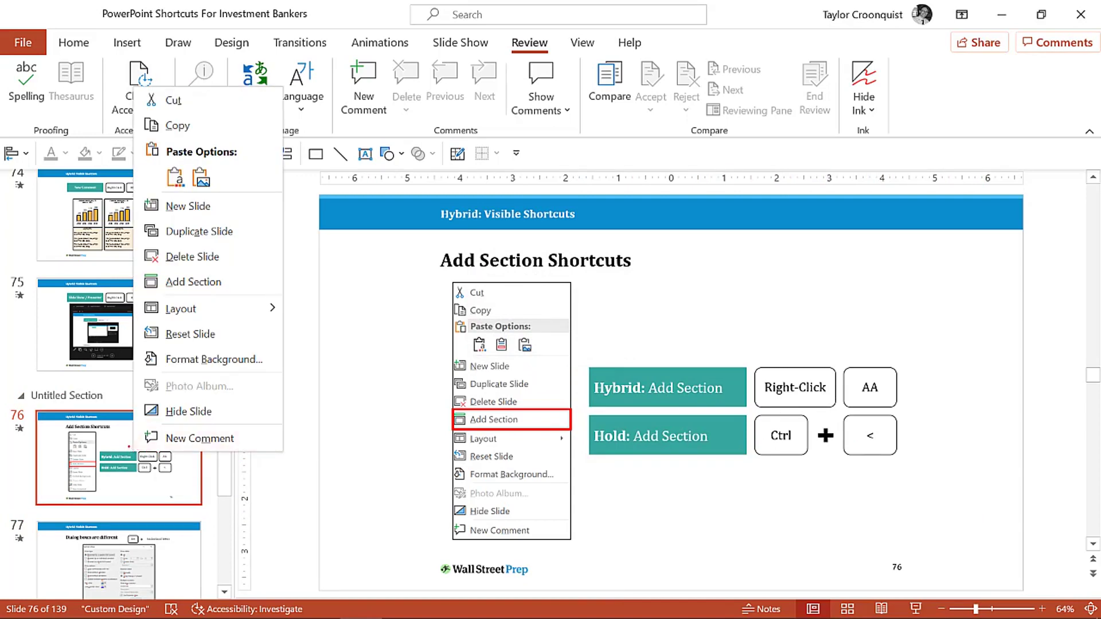
pyautogui.press('a')
pyautogui.press('a')
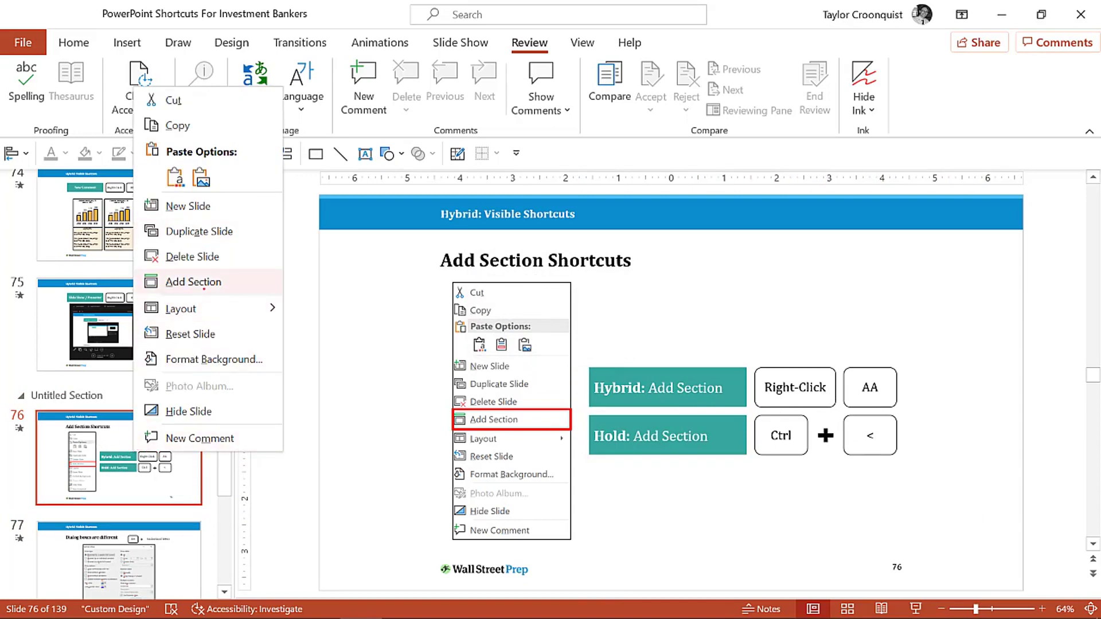
pyautogui.press('Escape')
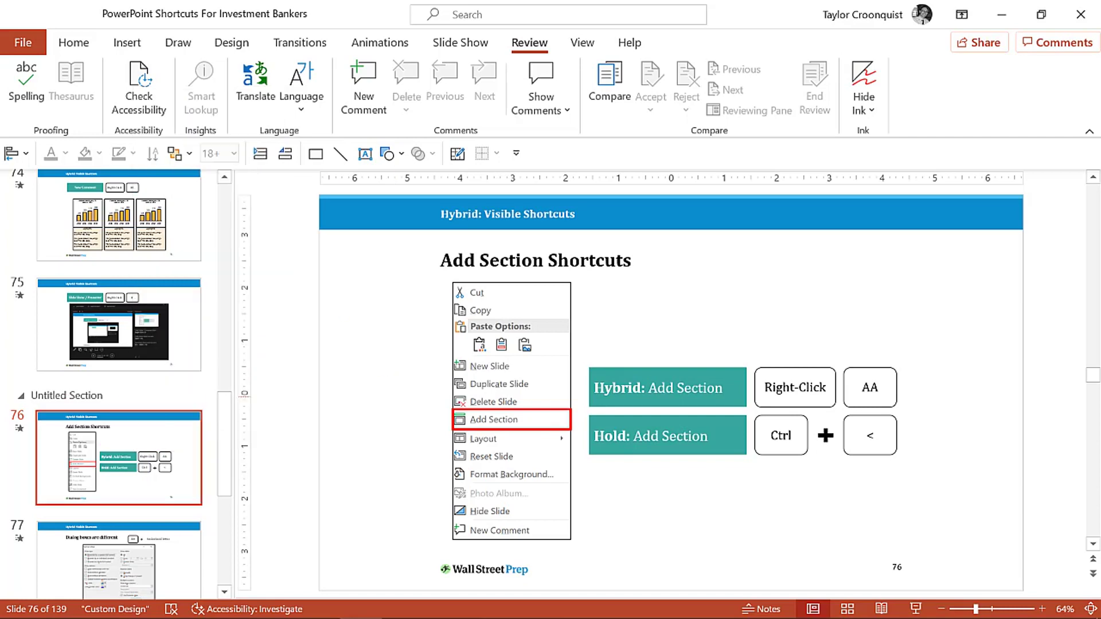
pyautogui.moveTo(383, 282); pyautogui.dragTo(929, 491)
# Collapse and expand the Untitled Section and all sections in turn, leaving only the Untitled Section expanded
pyautogui.click(21, 395)
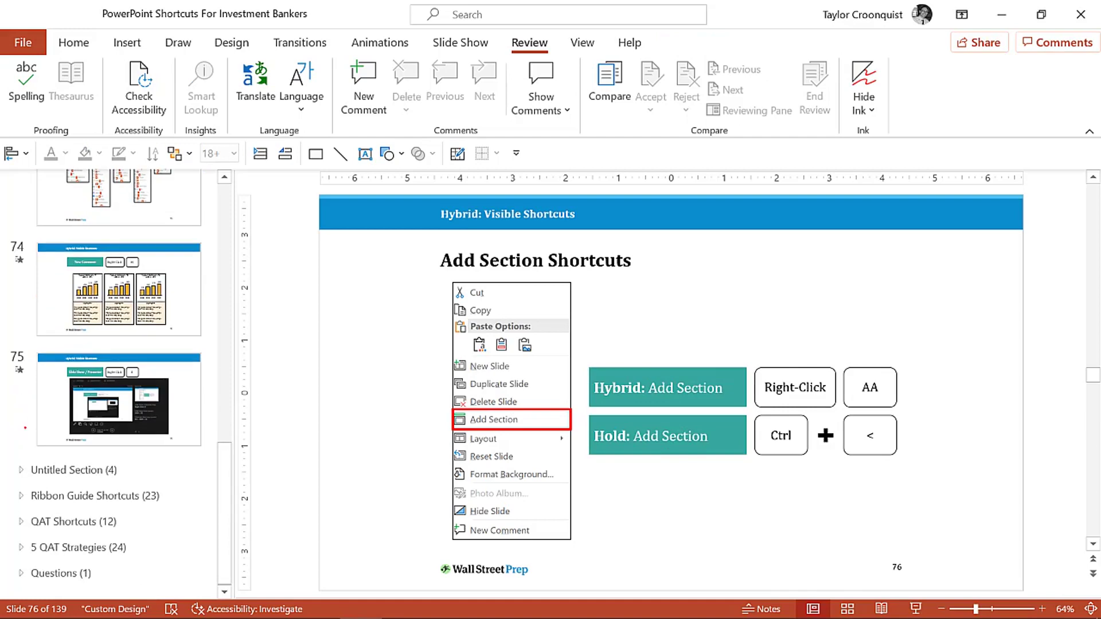
pyautogui.click(20, 469)
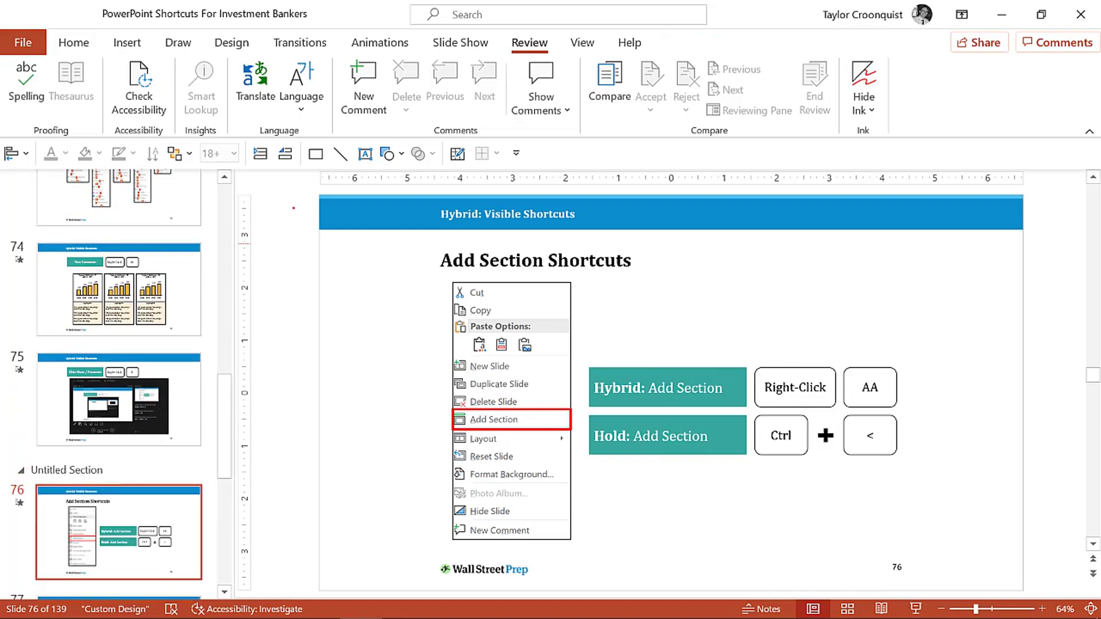
pyautogui.click(286, 154)
pyautogui.click(260, 153)
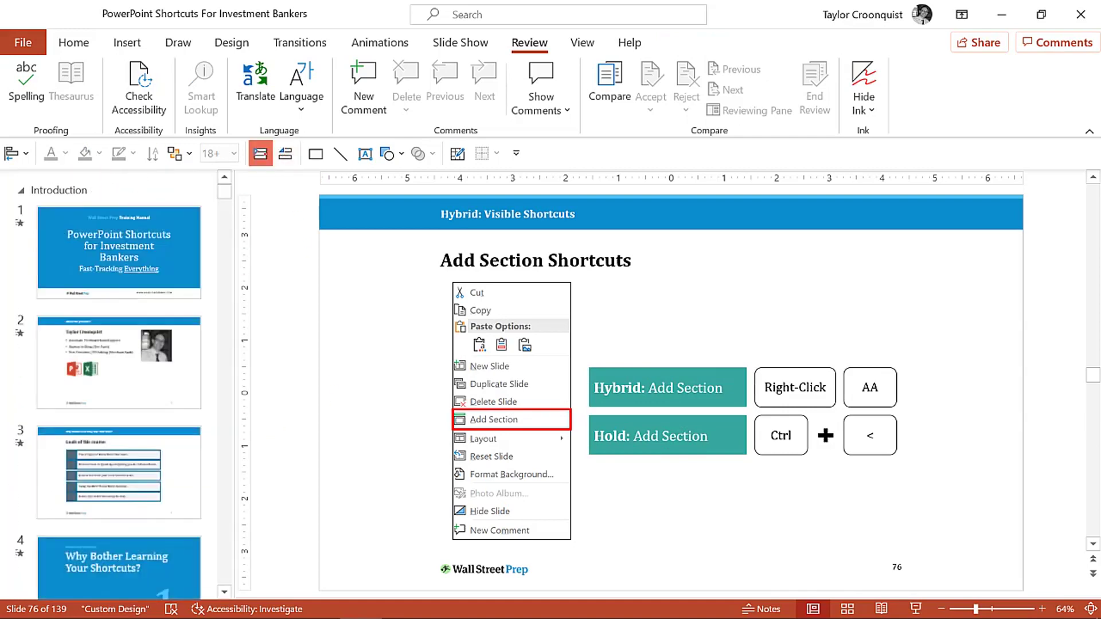
pyautogui.click(260, 153)
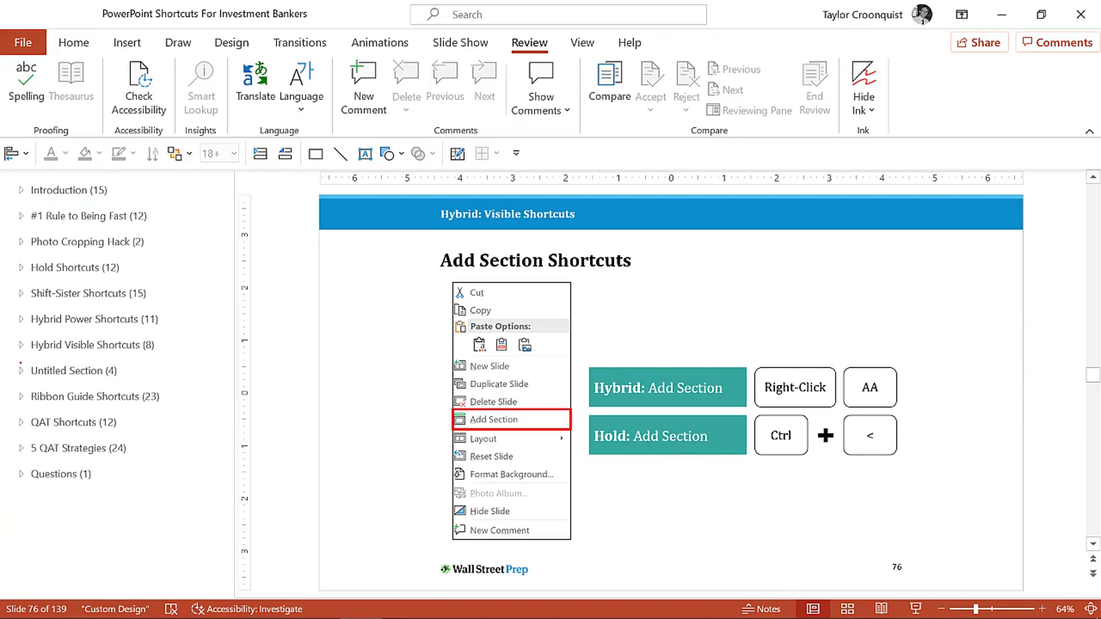
pyautogui.click(21, 372)
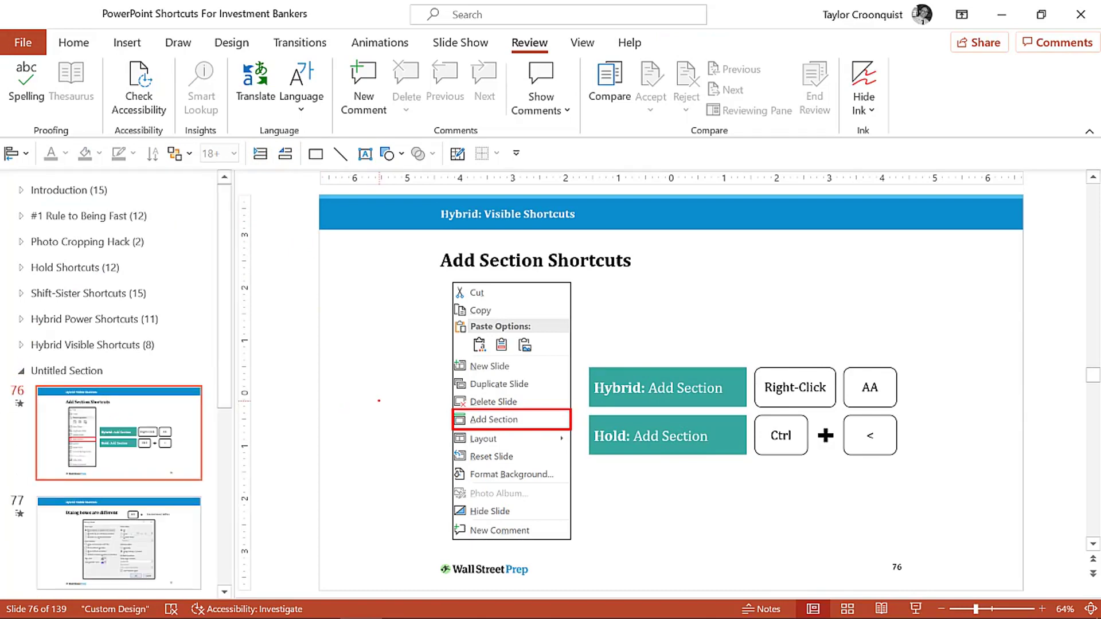
# Set the print range to the Hybrid Power Shortcuts section
pyautogui.hotkey('ctrl', 'p')
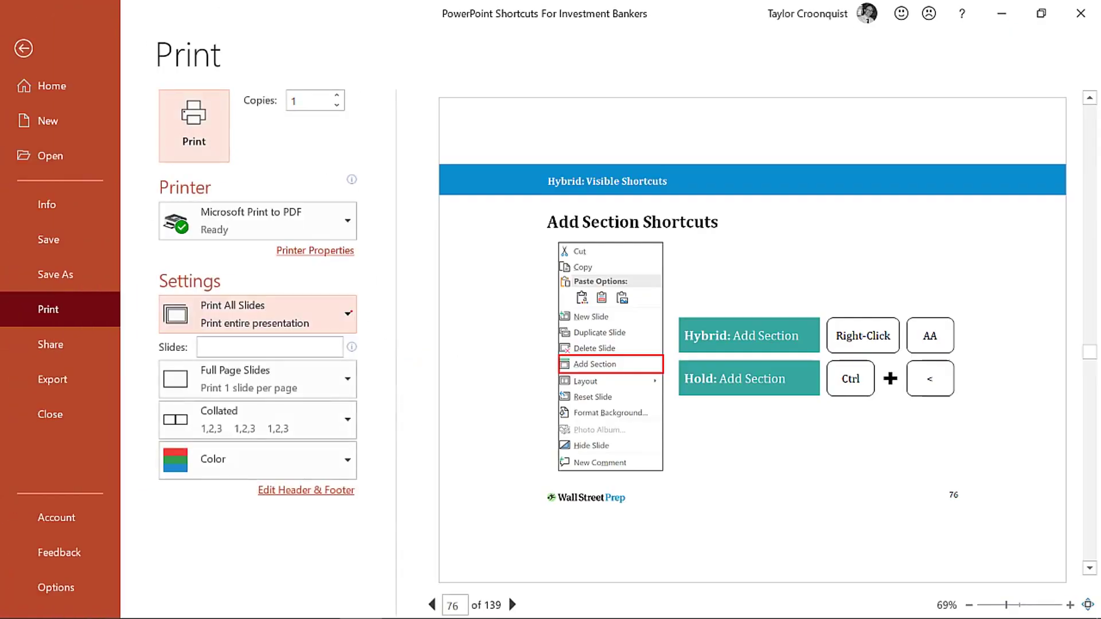
pyautogui.click(258, 314)
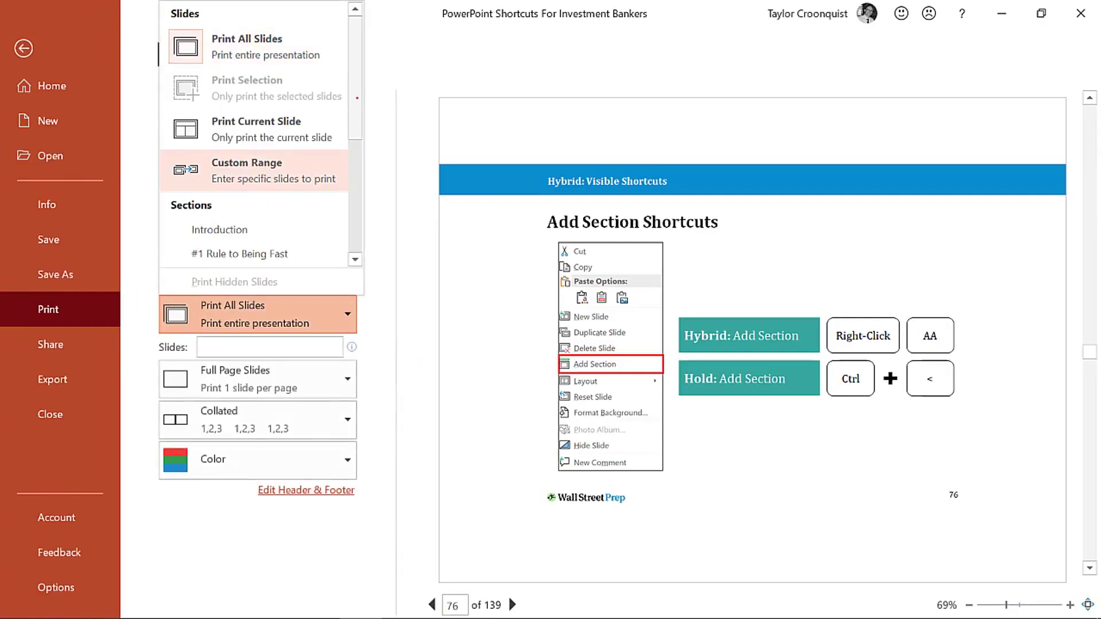
pyautogui.click(348, 313)
pyautogui.click(348, 313)
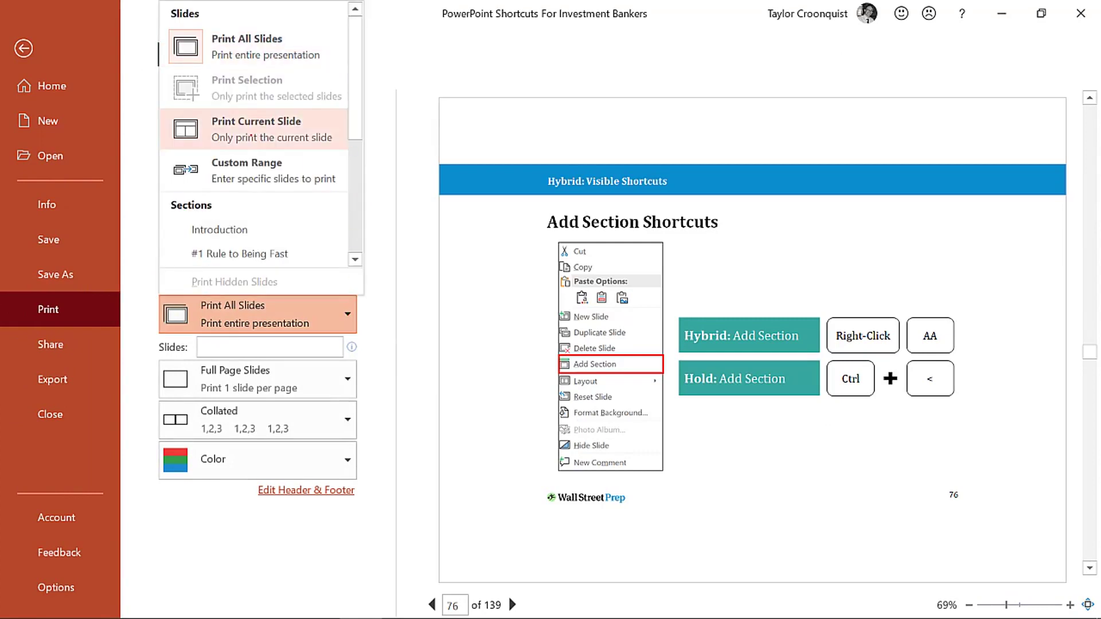
pyautogui.scroll(-1, 252, 95)
pyautogui.scroll(-3, 352, 83)
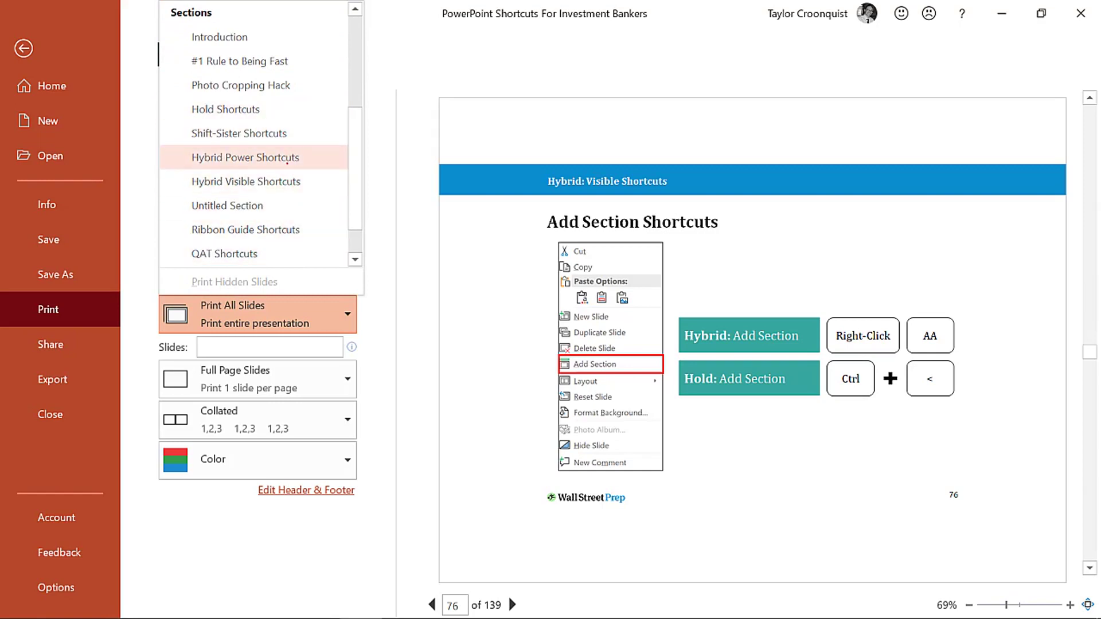
pyautogui.click(289, 156)
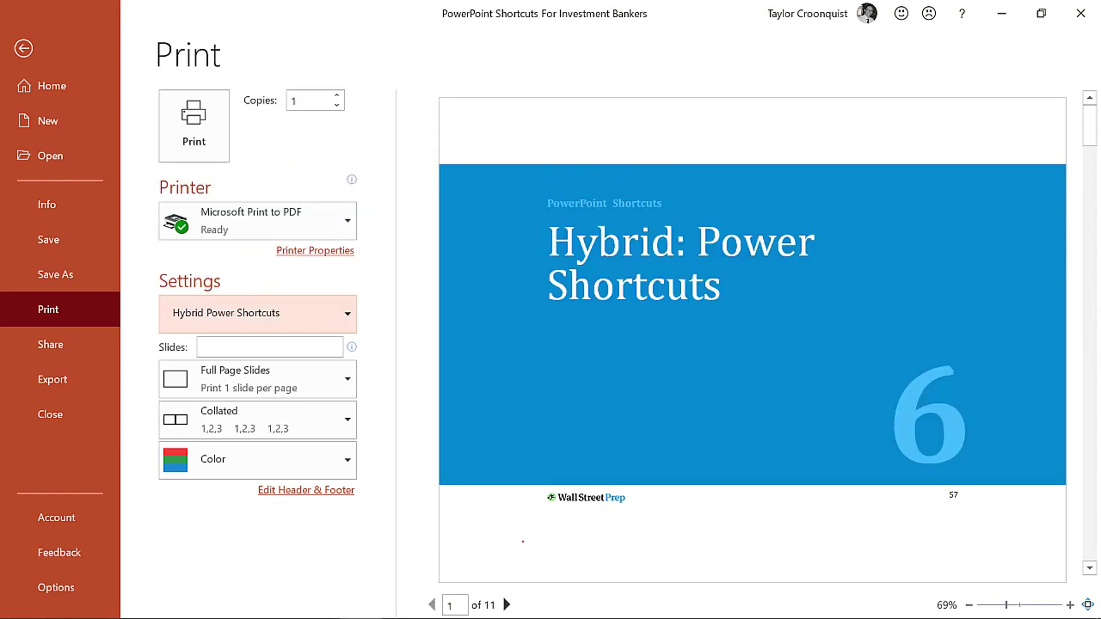
# Page forward and back through the section's print preview and return to slide 76 without printing
pyautogui.click(506, 604)
pyautogui.click(506, 605)
pyautogui.click(506, 605)
pyautogui.click(506, 605)
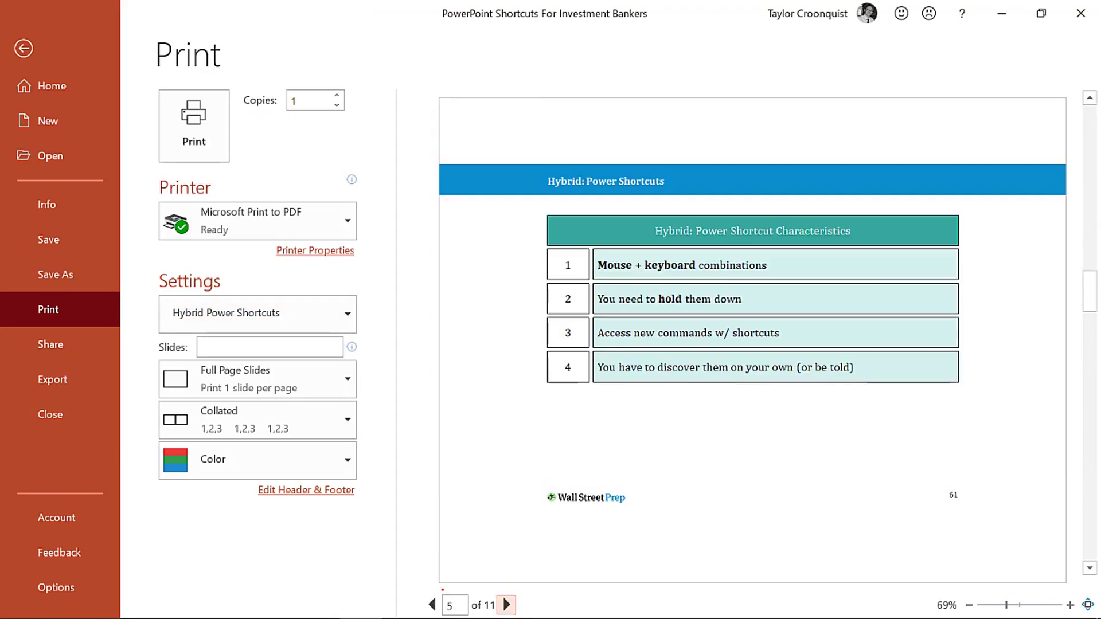
pyautogui.click(432, 604)
pyautogui.click(432, 605)
pyautogui.click(432, 605)
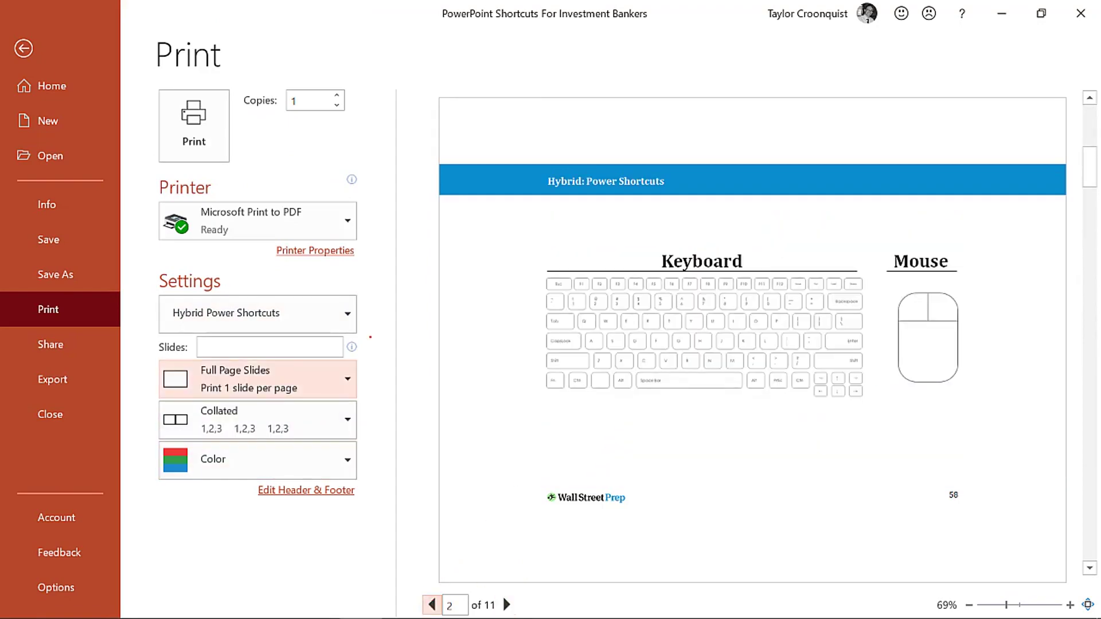
pyautogui.press('Escape')
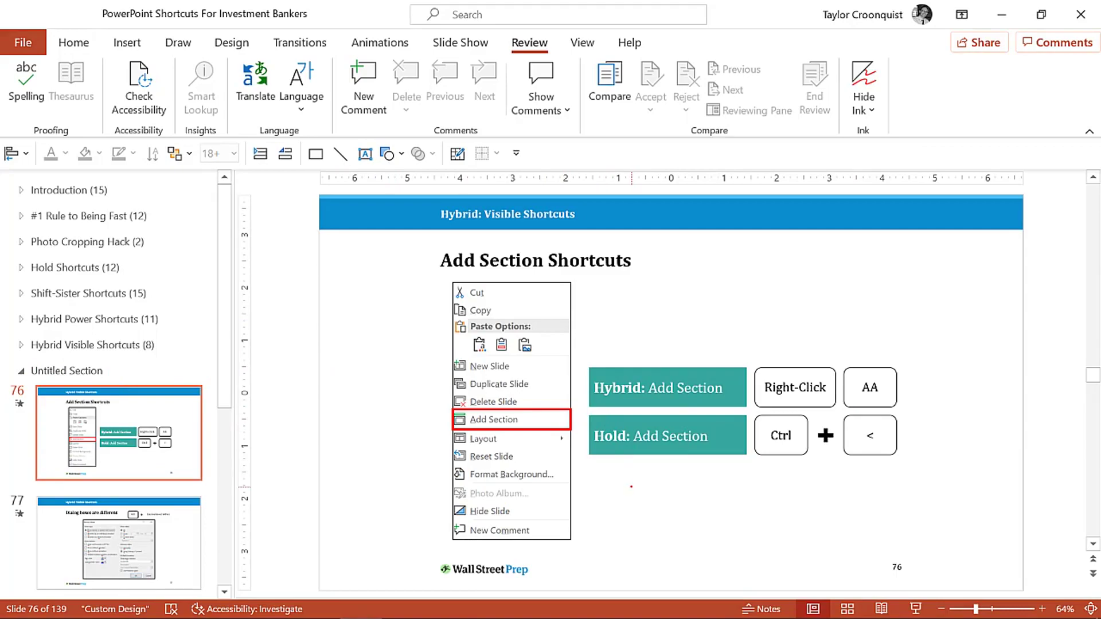
# Start the slide show from slide 76, advance to slide 77 and reveal the underlined-letter markers on its dialog box
pyautogui.hotkey('shift', 'F5')
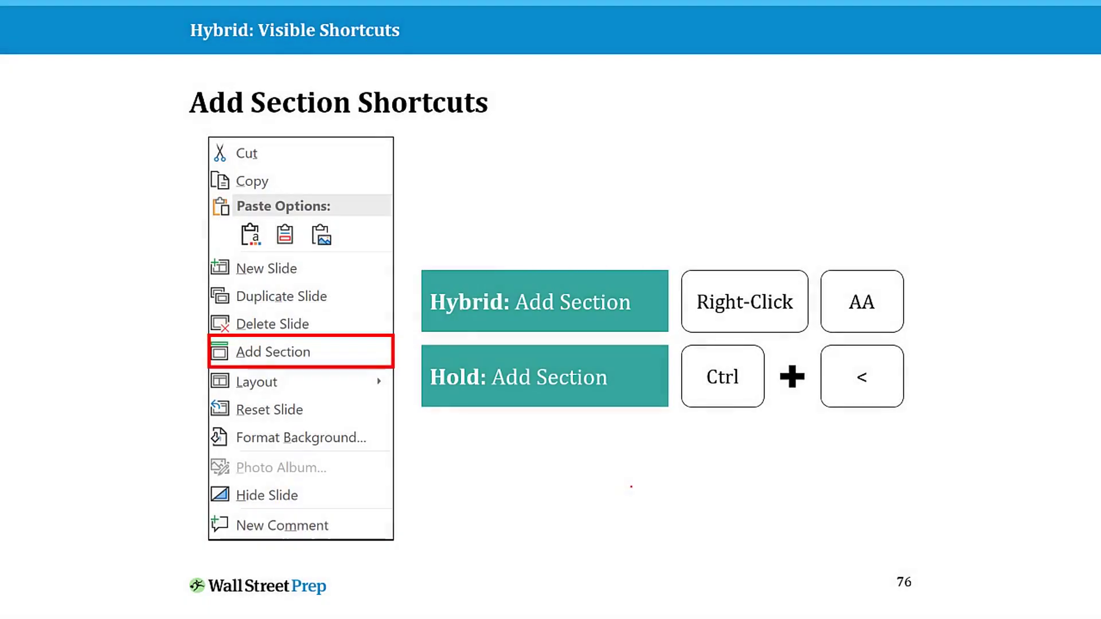
pyautogui.press('Right')
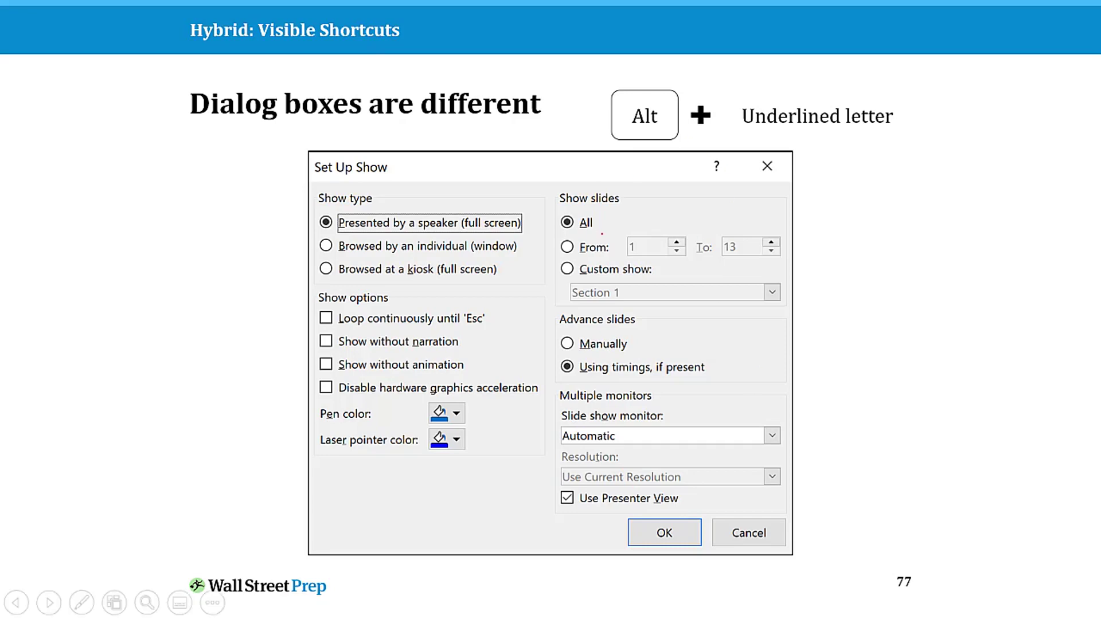
pyautogui.press('Right')
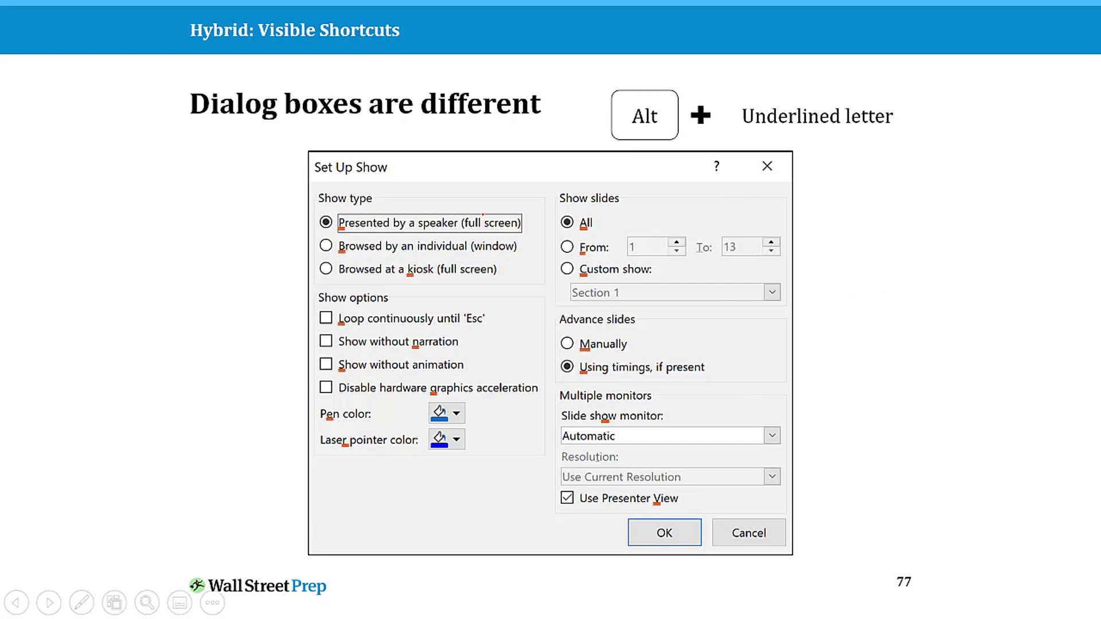